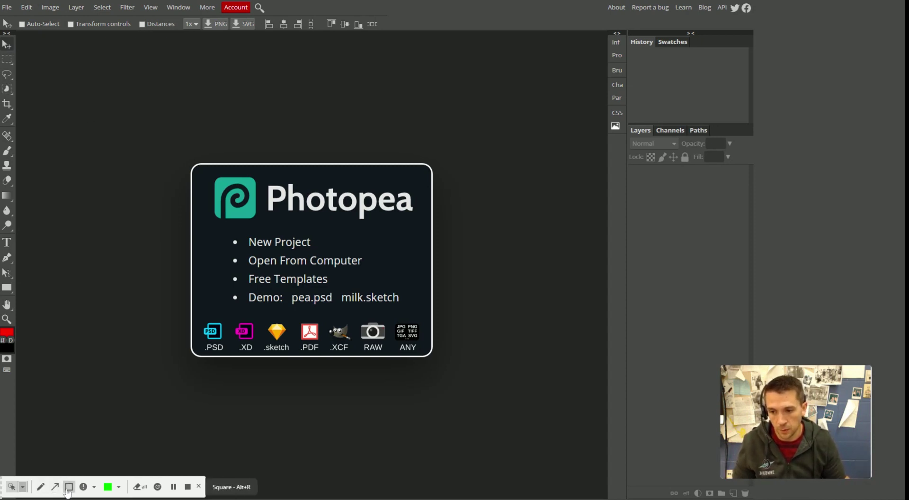
# Show the flyouts of the marquee, lasso, object selection, crop and eyedropper tool groups
pyautogui.click(68, 486)
pyautogui.moveTo(31, 376)
pyautogui.mouseDown()
pyautogui.moveTo(1, 297)
pyautogui.moveTo(1, 29)
pyautogui.mouseUp()
pyautogui.rightClick(7, 60)
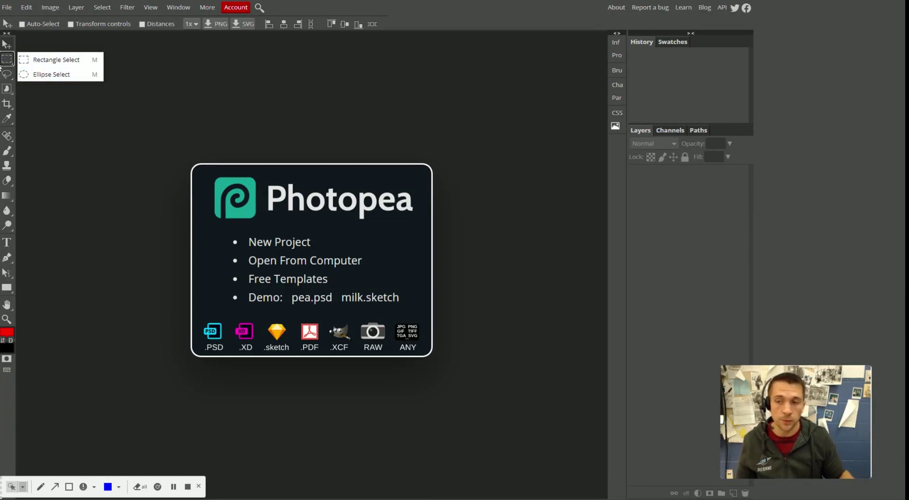
pyautogui.click(6, 73)
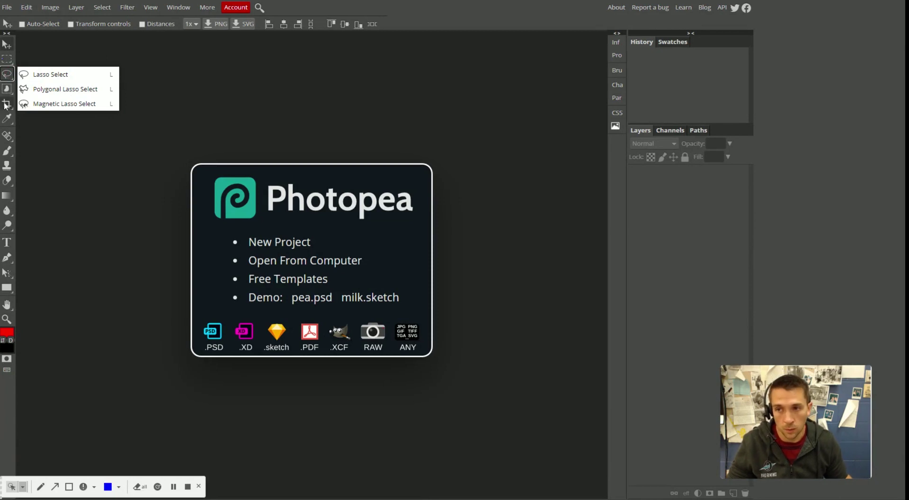
pyautogui.click(6, 89)
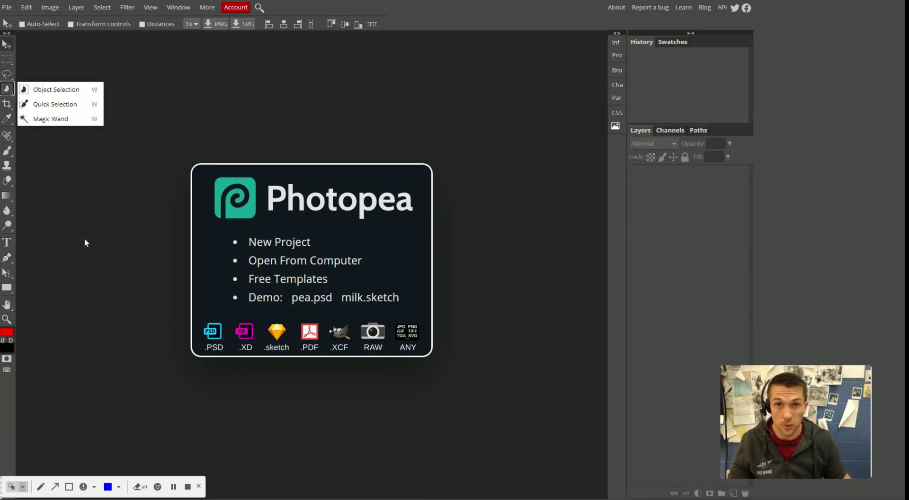
pyautogui.click(7, 105)
pyautogui.click(8, 119)
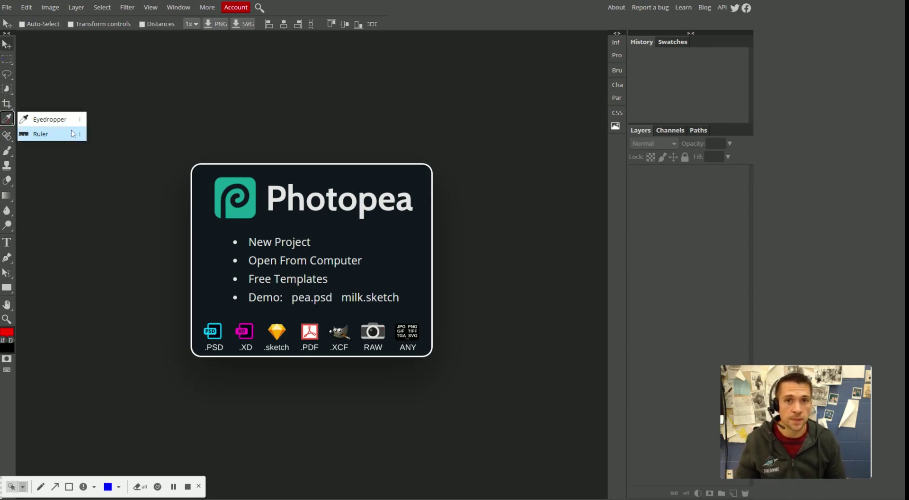
# Show the flyouts of the healing, brush, clone stamp, eraser, gradient and blur groups, ending on Blur
pyautogui.click(7, 136)
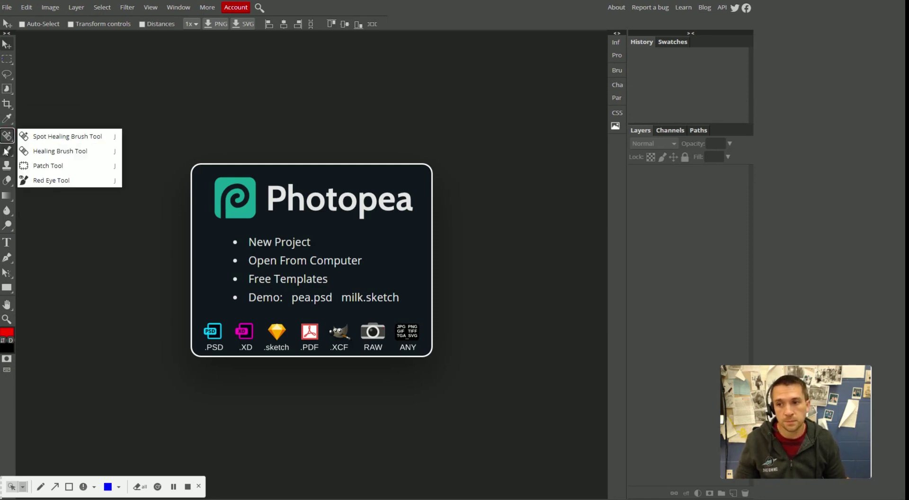
pyautogui.click(6, 151)
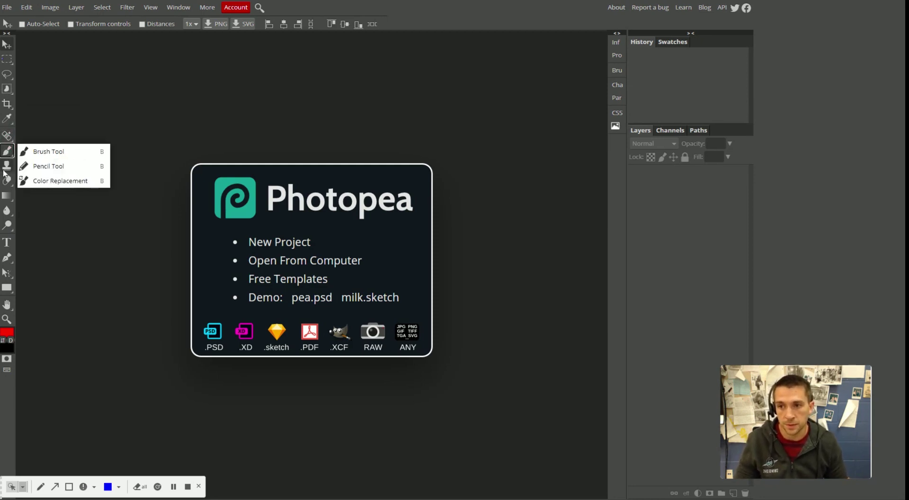
pyautogui.click(7, 165)
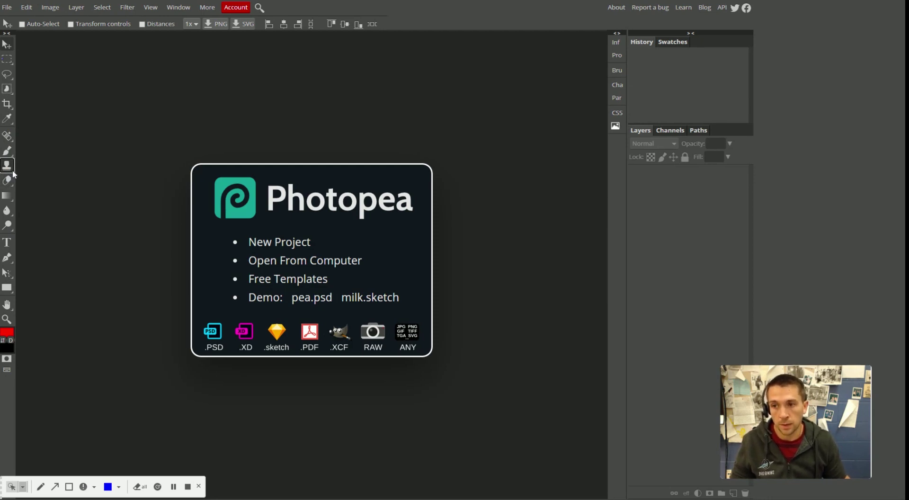
pyautogui.click(7, 180)
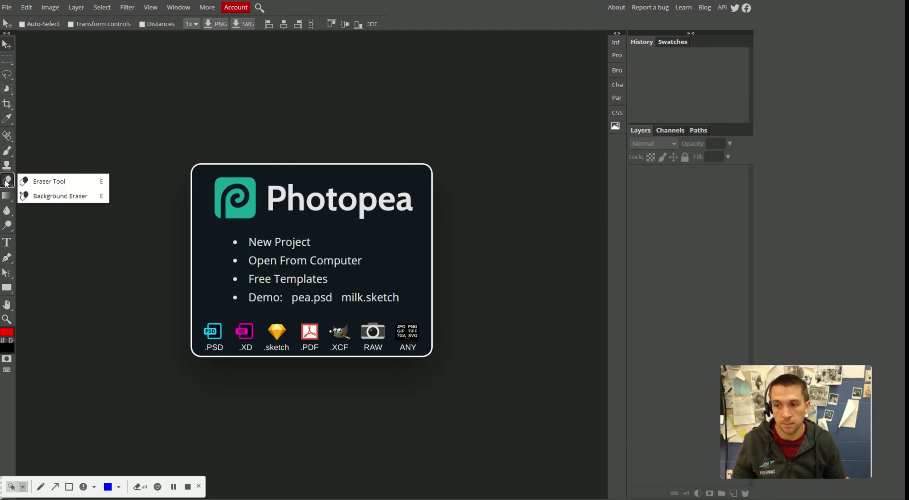
pyautogui.click(9, 195)
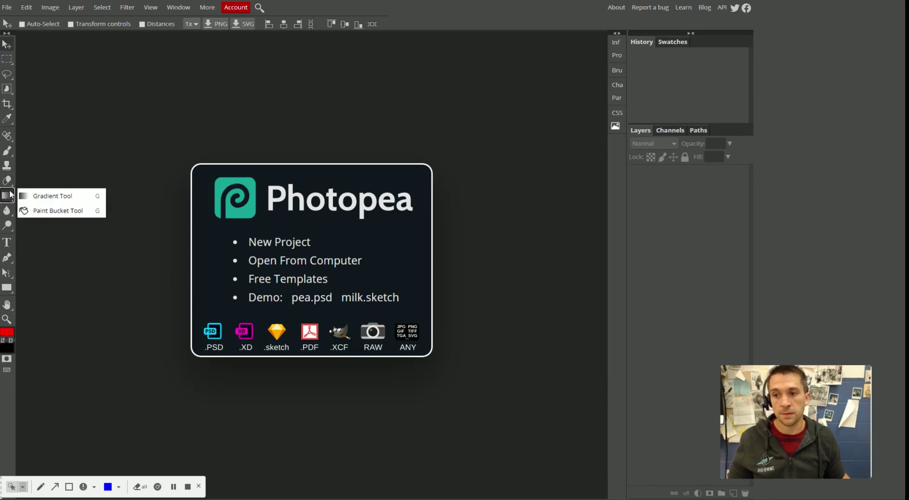
pyautogui.click(9, 215)
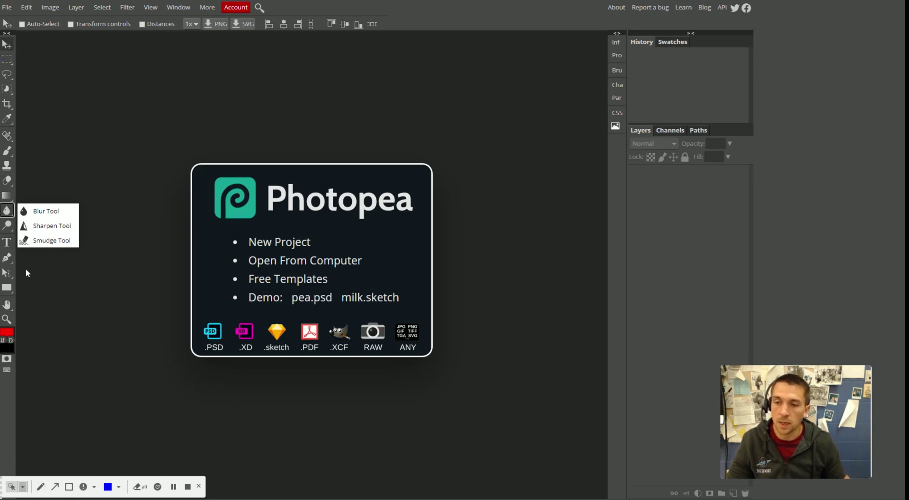
pyautogui.click(38, 352)
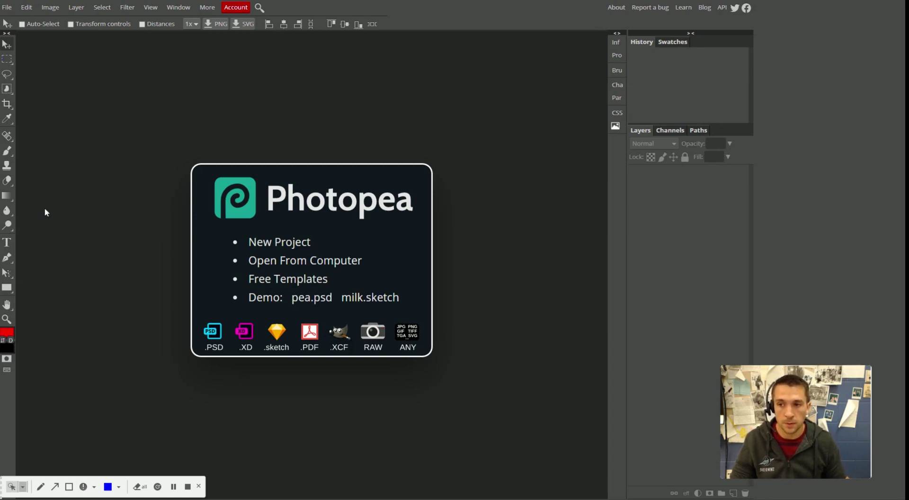
# Select the Brush tool and view the gradient and paint bucket alternatives
pyautogui.click(7, 151)
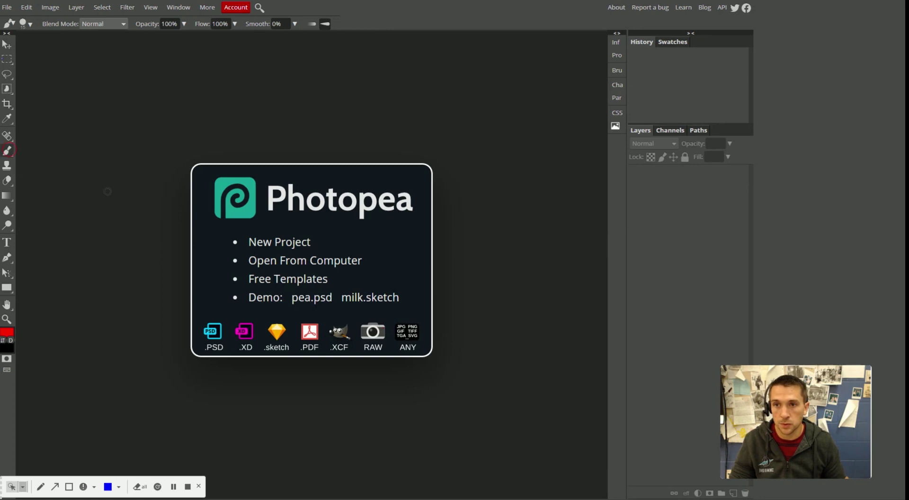
pyautogui.rightClick(8, 196)
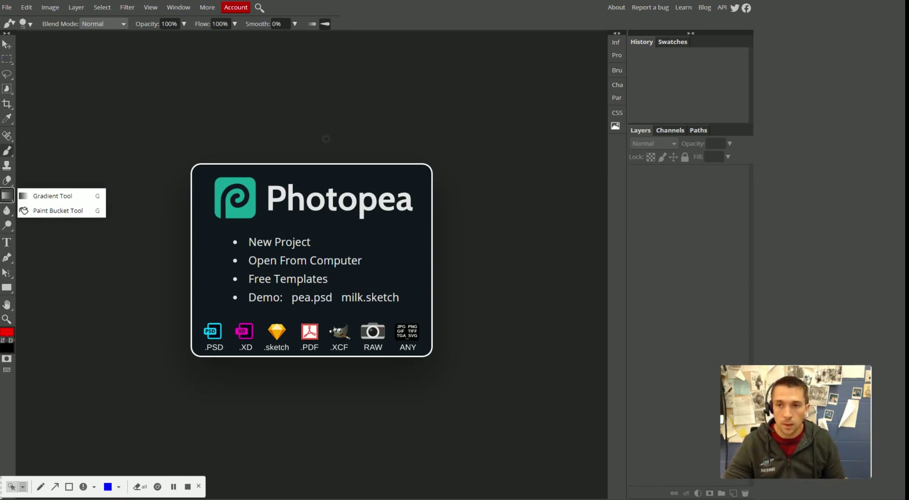
pyautogui.click(69, 486)
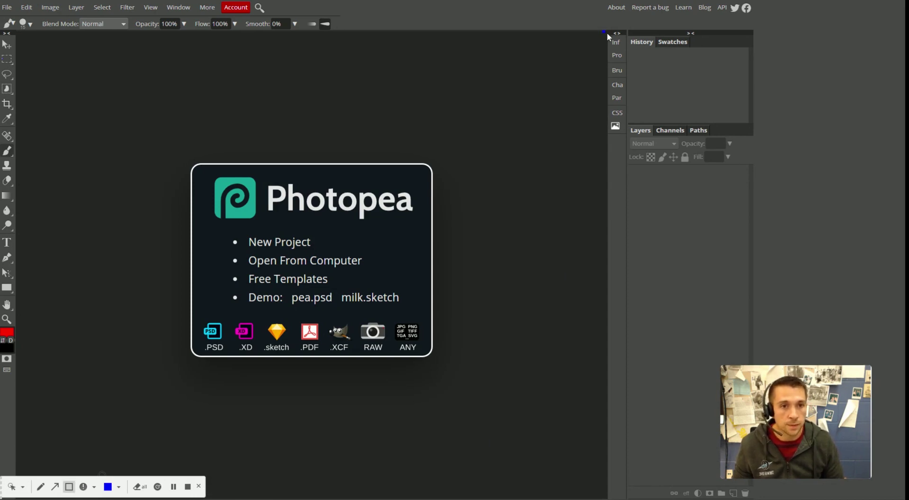
# Preview the Info, Paragraph, Character and Brush panels, pick the Type tool, and open Properties
pyautogui.moveTo(603, 30)
pyautogui.mouseDown()
pyautogui.moveTo(728, 96)
pyautogui.moveTo(791, 354)
pyautogui.moveTo(771, 497)
pyautogui.moveTo(747, 497)
pyautogui.moveTo(758, 498)
pyautogui.mouseUp()
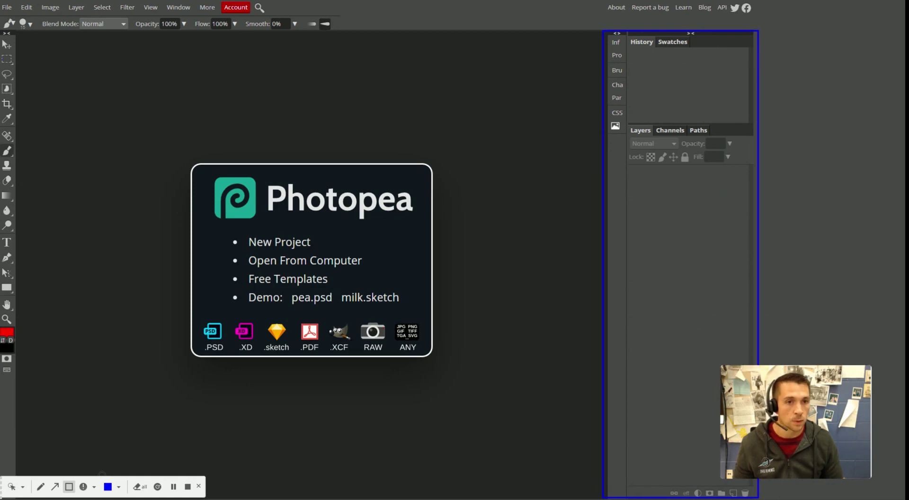
pyautogui.click(173, 487)
pyautogui.click(615, 43)
pyautogui.click(616, 97)
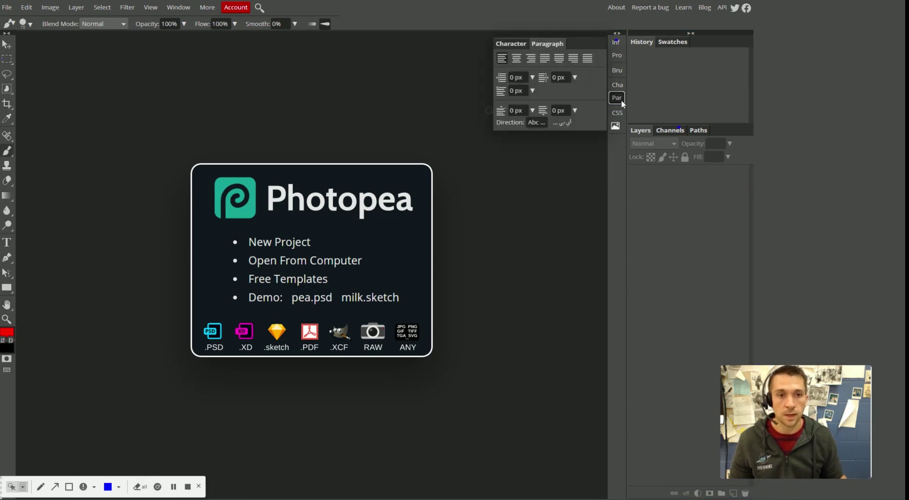
pyautogui.click(7, 241)
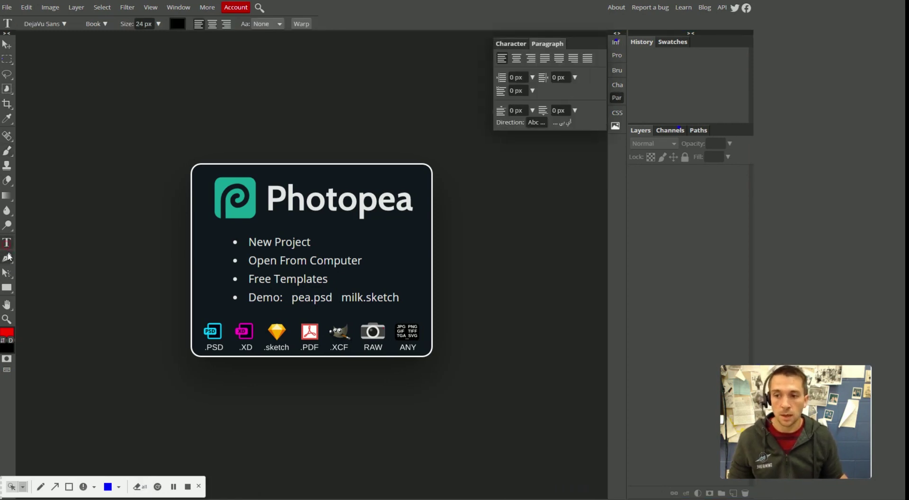
pyautogui.click(617, 85)
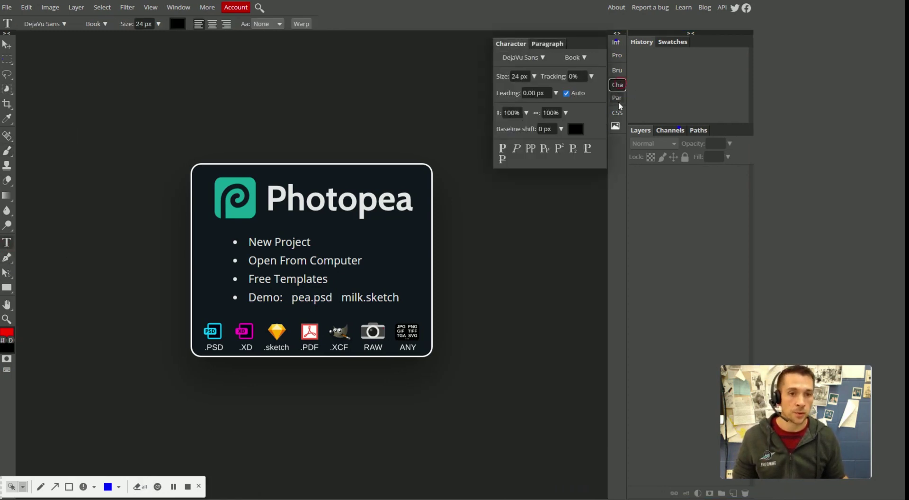
pyautogui.click(616, 97)
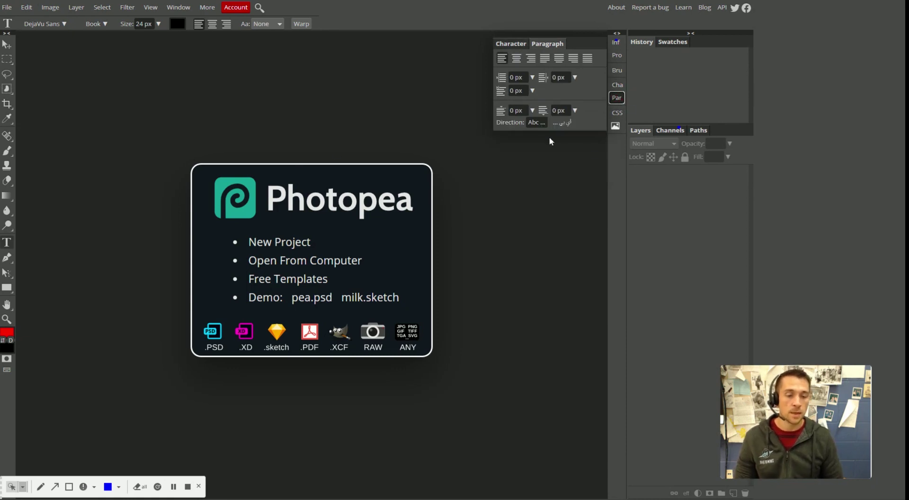
pyautogui.click(616, 71)
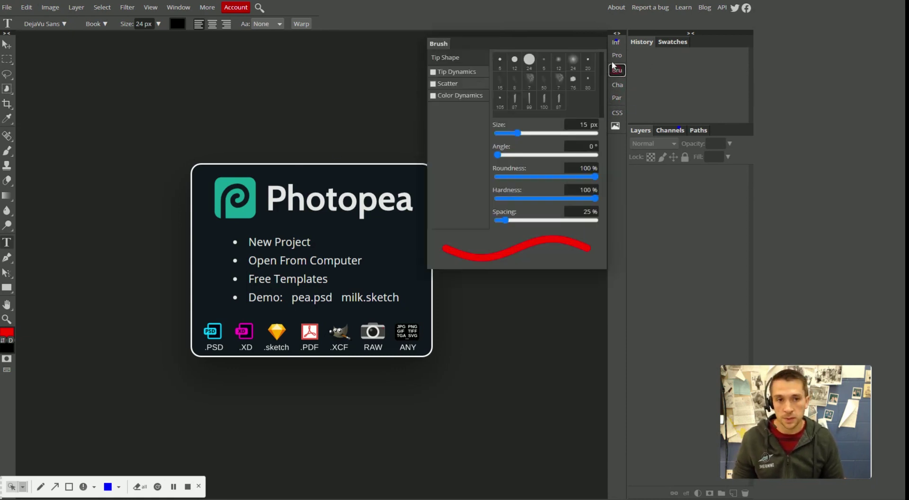
pyautogui.click(617, 55)
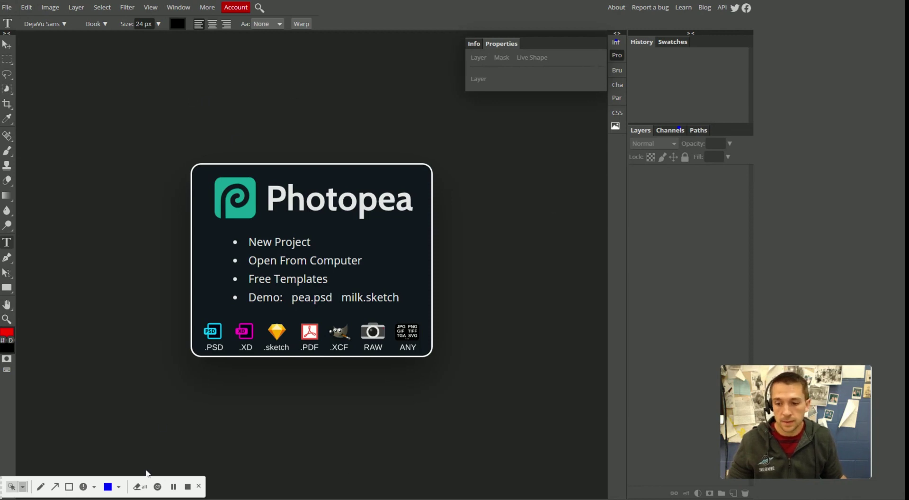
pyautogui.click(67, 490)
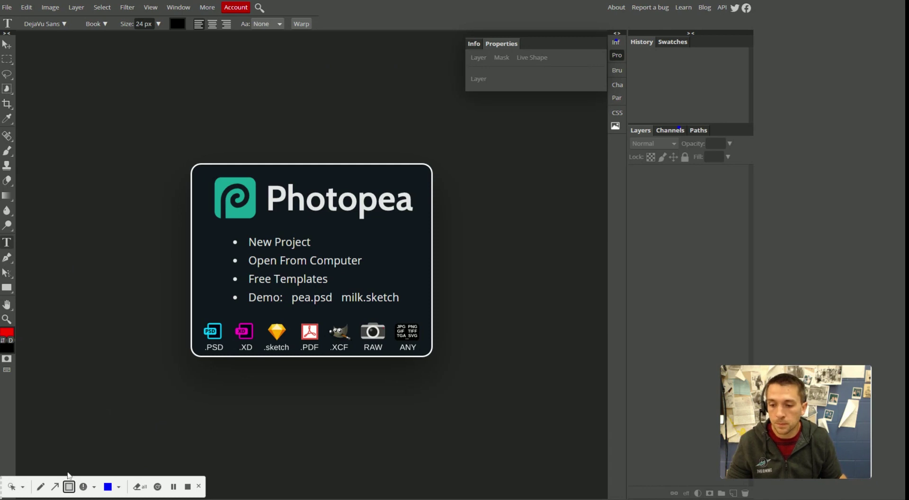
pyautogui.moveTo(1, 16)
pyautogui.mouseDown()
pyautogui.moveTo(310, 3)
pyautogui.moveTo(285, 2)
pyautogui.moveTo(229, 41)
pyautogui.moveTo(232, 6)
pyautogui.moveTo(268, 5)
pyautogui.mouseUp()
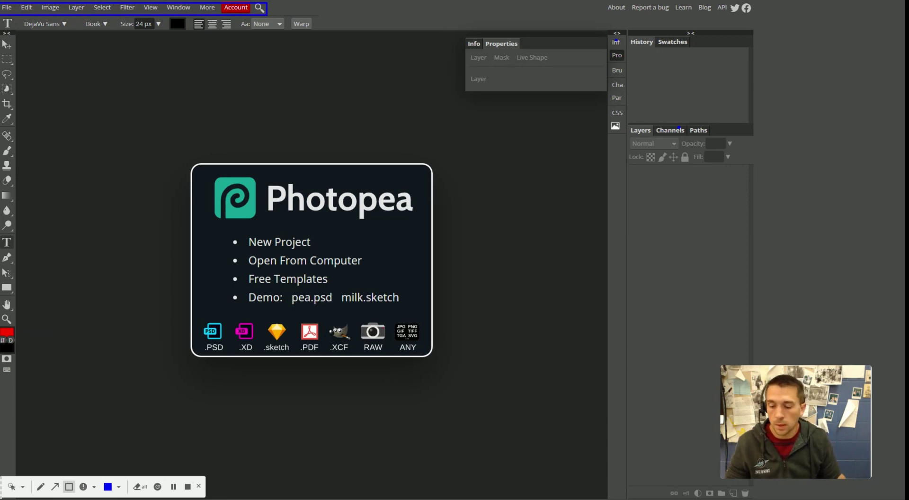
pyautogui.click(12, 486)
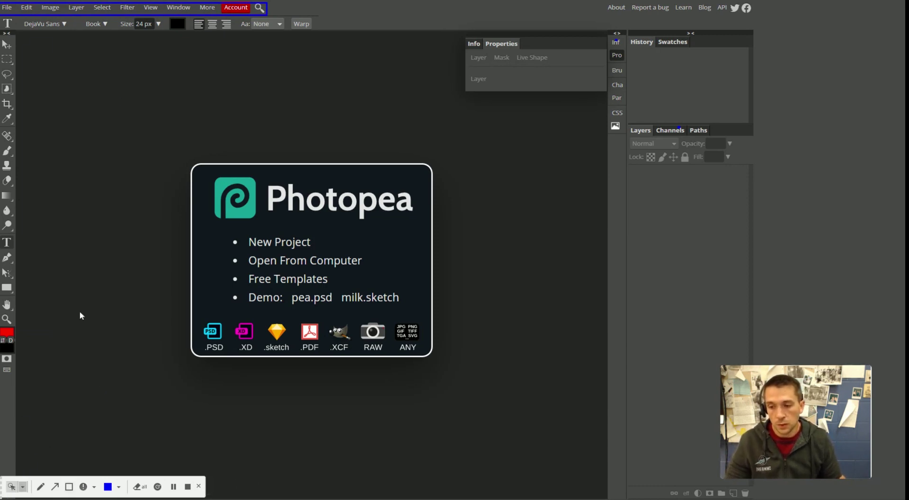
pyautogui.click(13, 6)
pyautogui.click(26, 8)
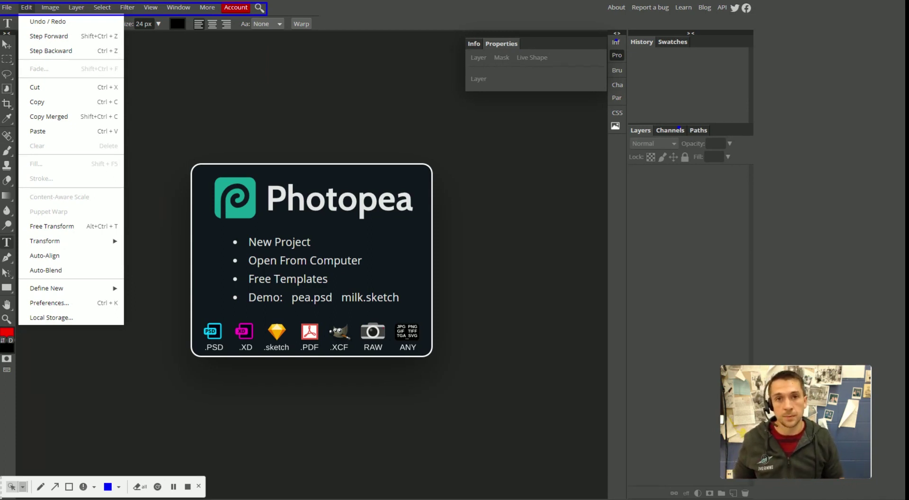
pyautogui.moveTo(79, 10)
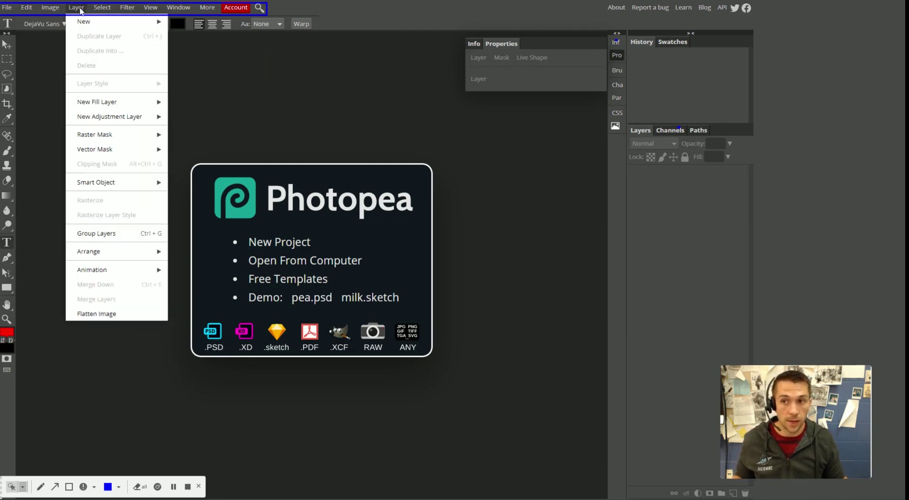
pyautogui.moveTo(50, 7)
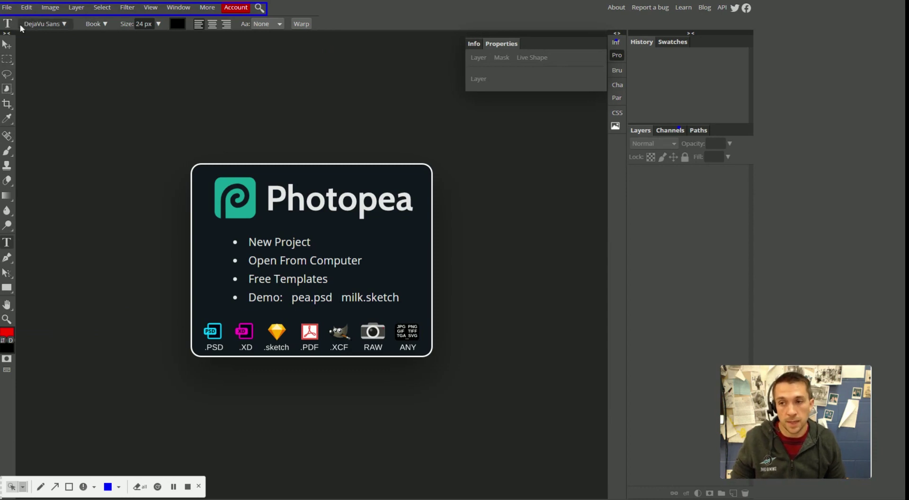
# Cycle through the Move, Rectangular Marquee, Lasso, Magic Wand and Crop tools, ending on Move
pyautogui.click(6, 44)
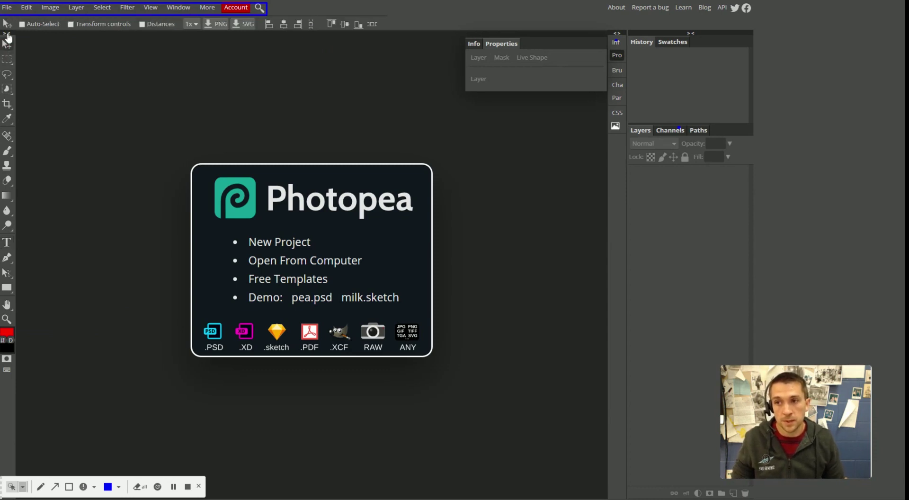
pyautogui.click(7, 59)
pyautogui.click(6, 74)
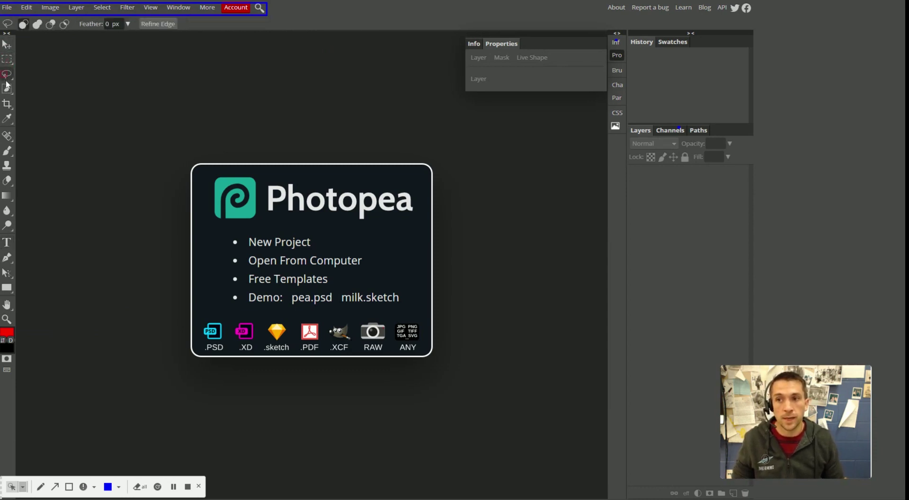
pyautogui.click(8, 89)
pyautogui.click(7, 104)
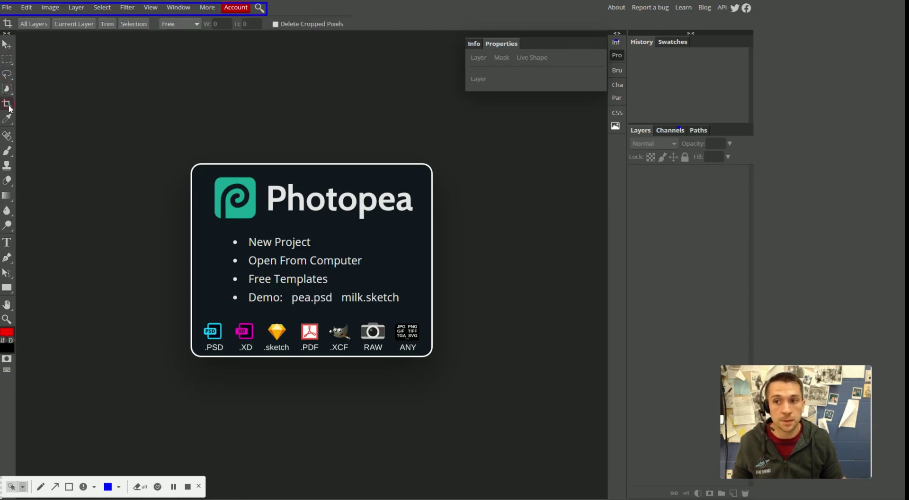
pyautogui.click(6, 45)
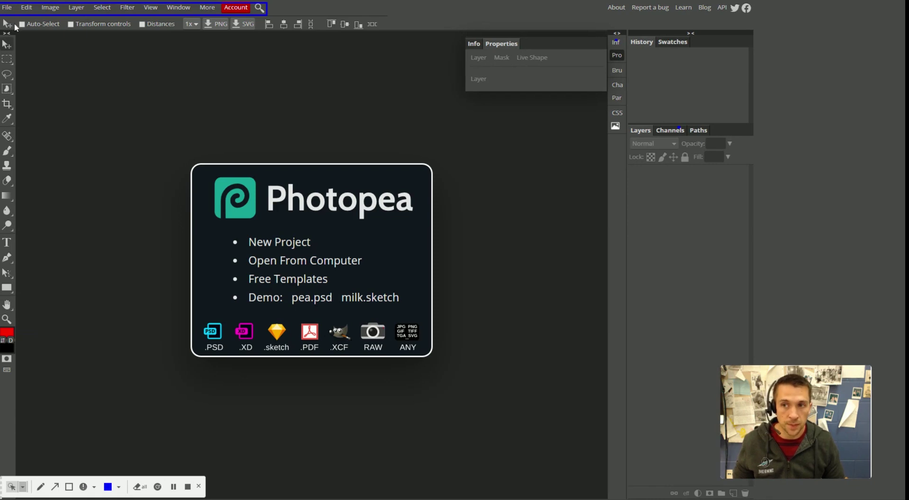
# Open the New Project dialog from the Photopea start screen
pyautogui.hotkey('alt', 'z')
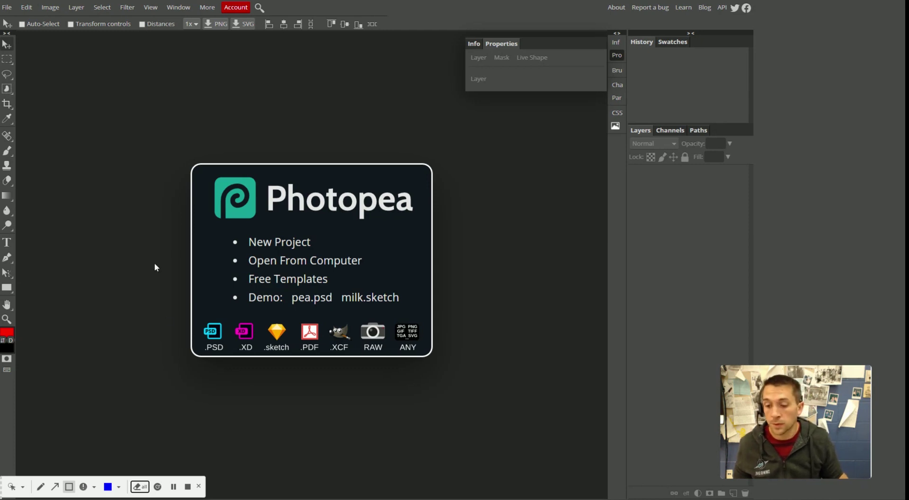
pyautogui.click(68, 486)
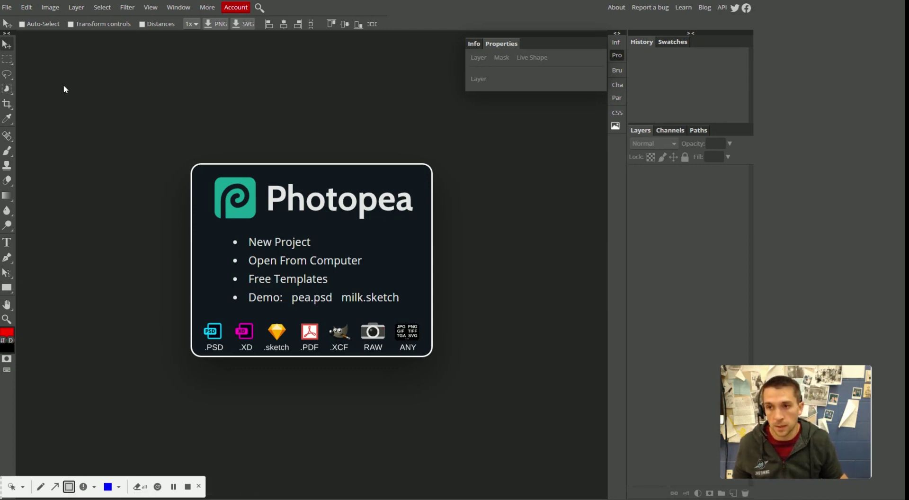
pyautogui.moveTo(22, 35)
pyautogui.mouseDown()
pyautogui.moveTo(200, 203)
pyautogui.moveTo(611, 408)
pyautogui.moveTo(602, 479)
pyautogui.mouseUp()
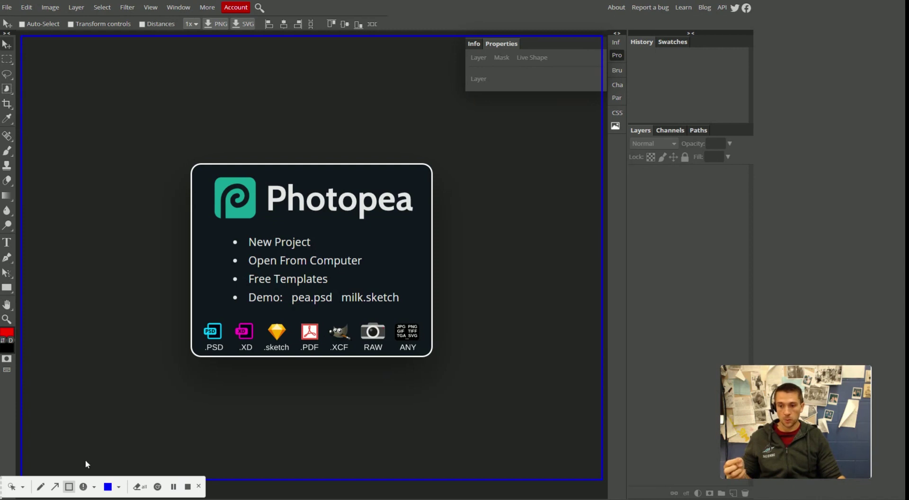
pyautogui.click(11, 487)
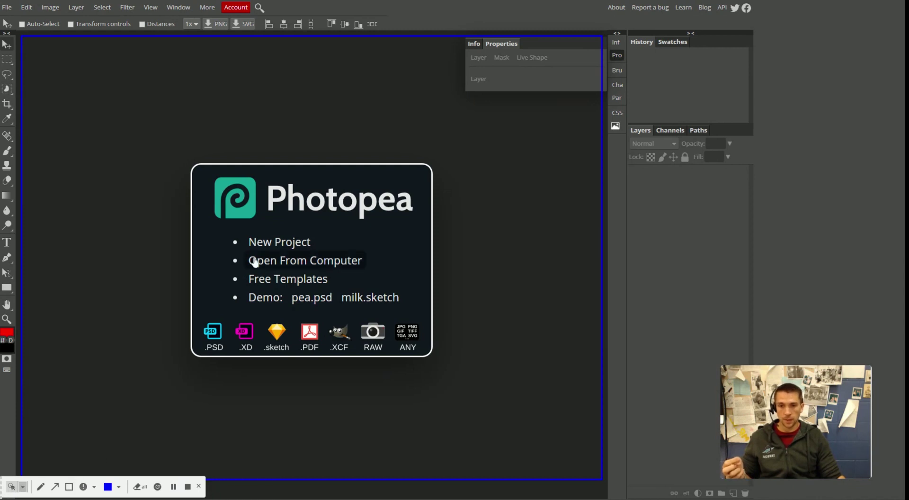
pyautogui.click(268, 242)
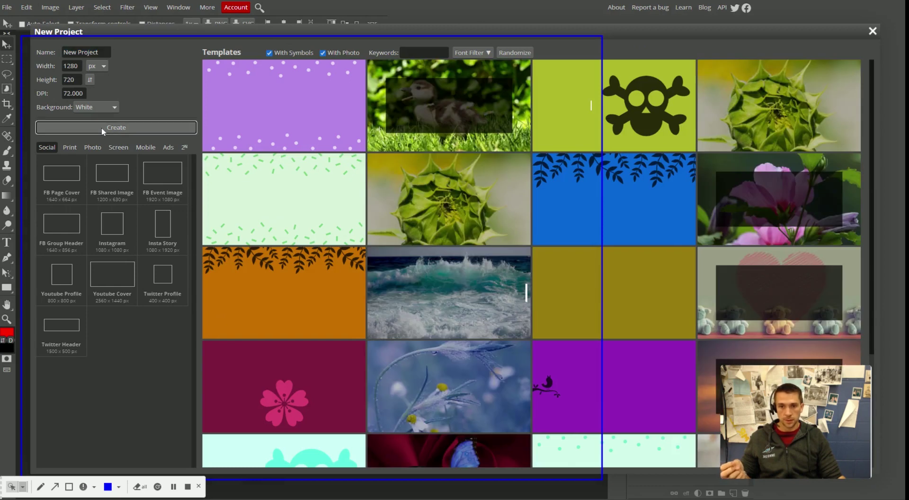
# Create the white 1280 × 720 px New Project document and select the Type tool
pyautogui.click(102, 127)
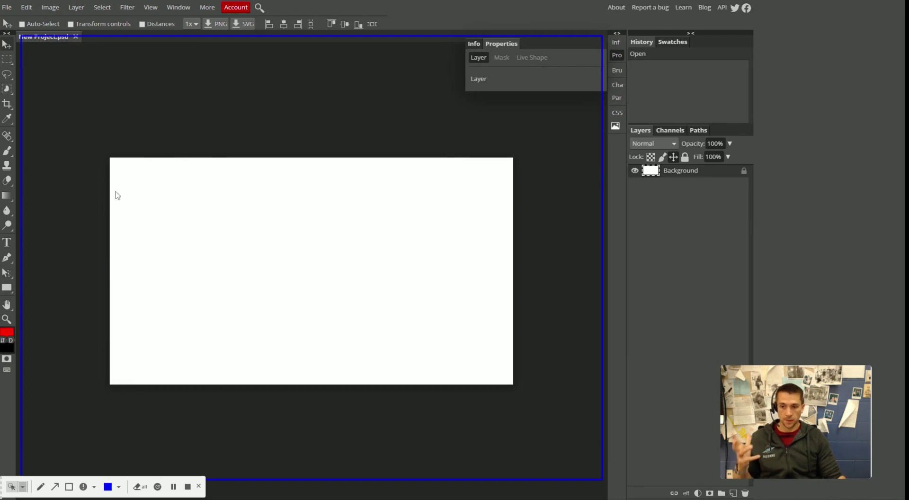
pyautogui.click(140, 486)
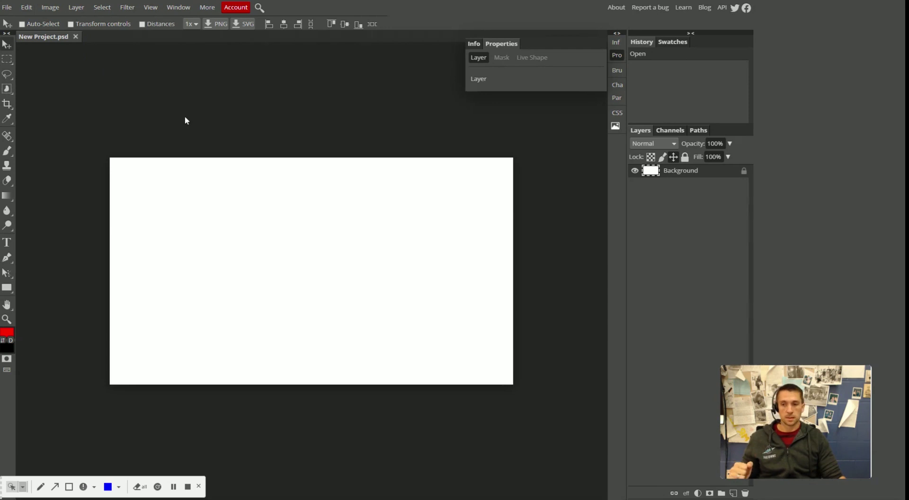
pyautogui.click(7, 242)
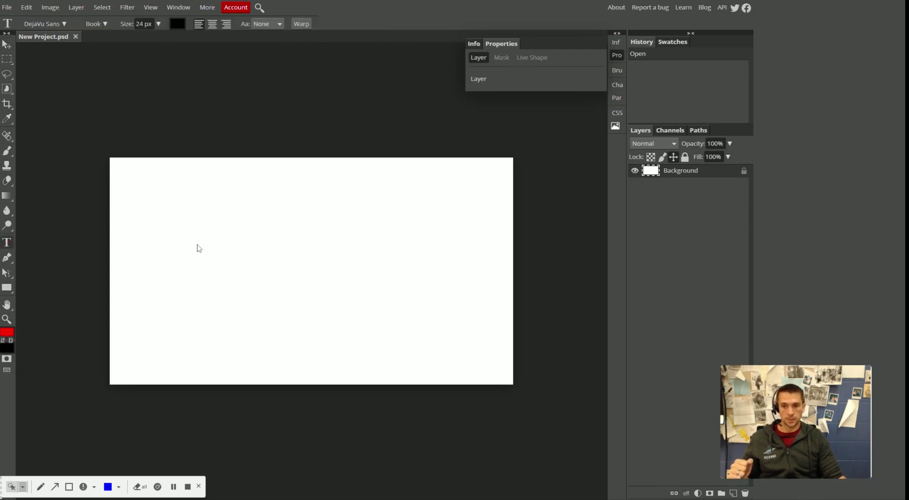
# Type the teacher's name on the canvas, then enlarge and reposition it with transform controls
pyautogui.click(196, 246)
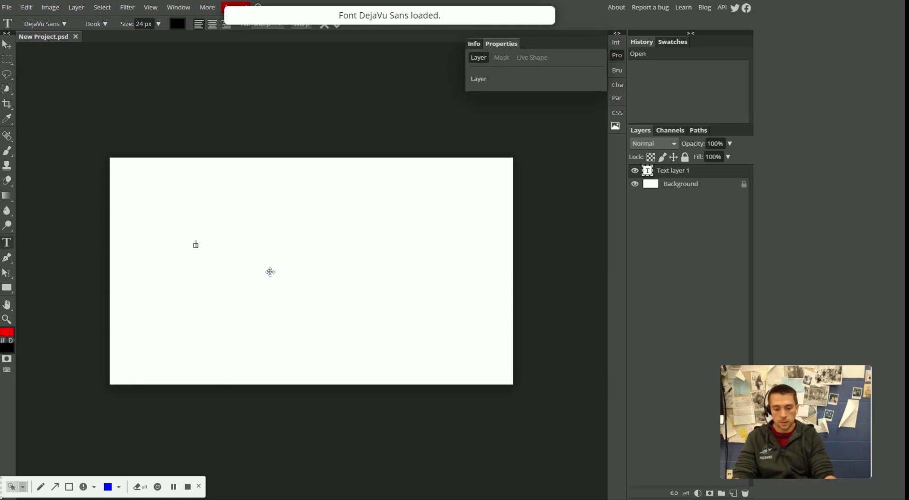
pyautogui.write('Mr. Kalebaugh')
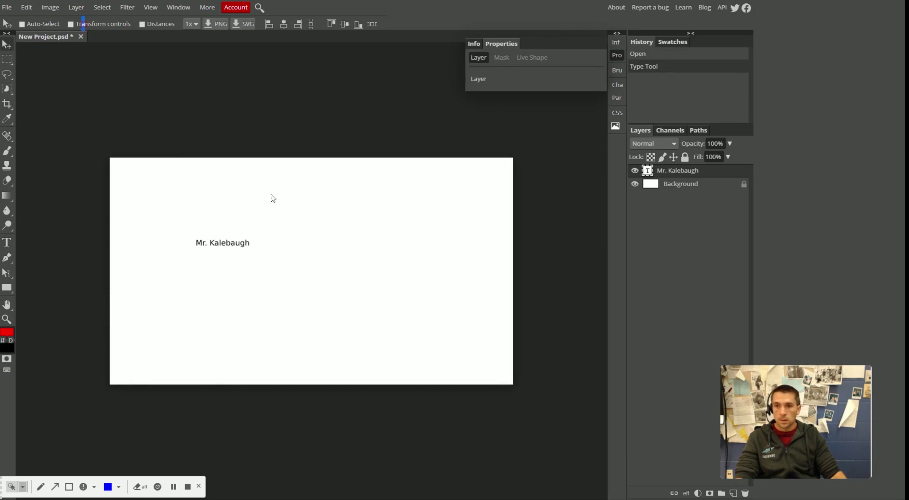
pyautogui.click(71, 24)
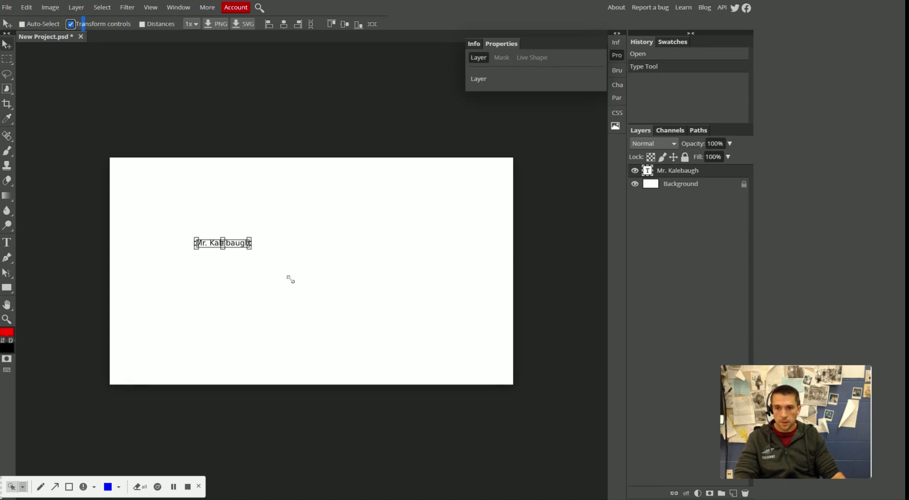
pyautogui.moveTo(290, 279); pyautogui.dragTo(440, 346)
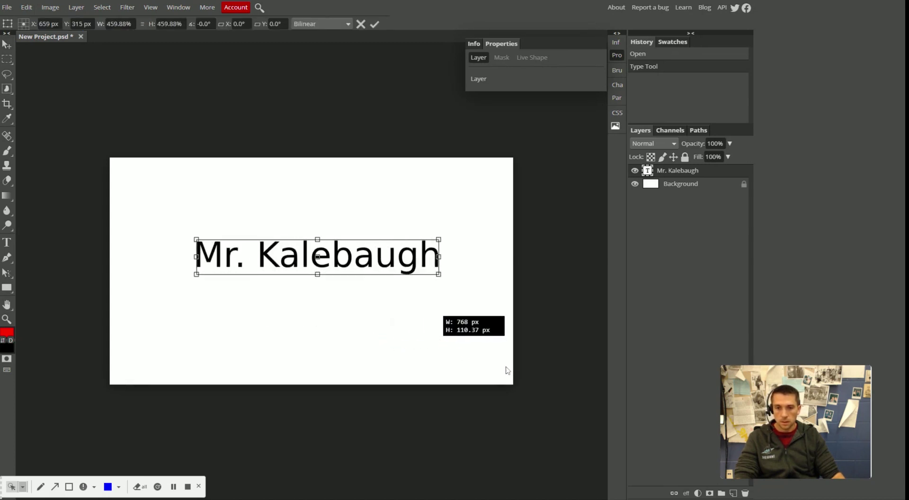
pyautogui.moveTo(507, 370); pyautogui.dragTo(453, 346)
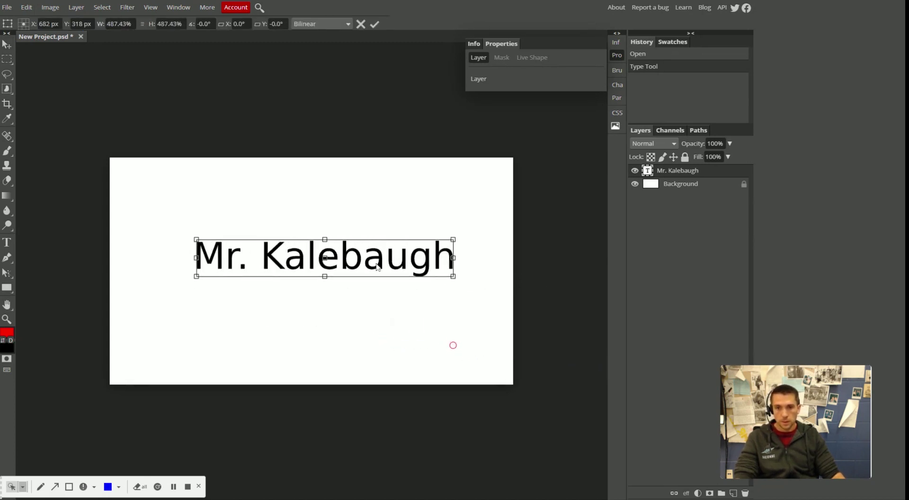
pyautogui.moveTo(359, 268); pyautogui.dragTo(332, 271)
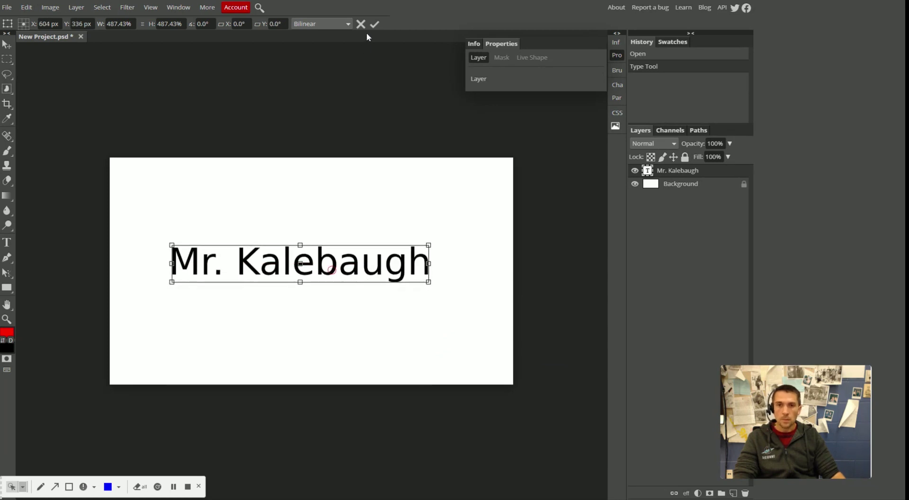
pyautogui.click(375, 24)
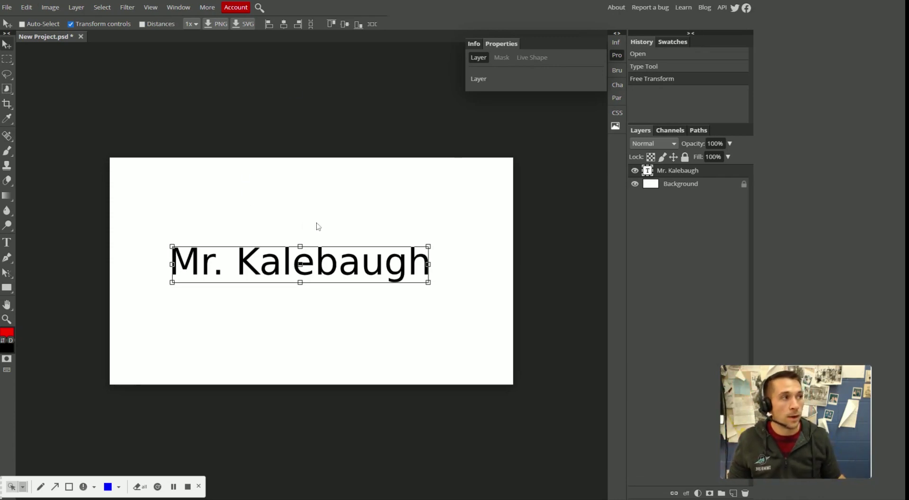
# Scroll-zoom the view, then use the Zoom tool to magnify the lettering down to individual pixels
pyautogui.scroll(1, 294, 270)
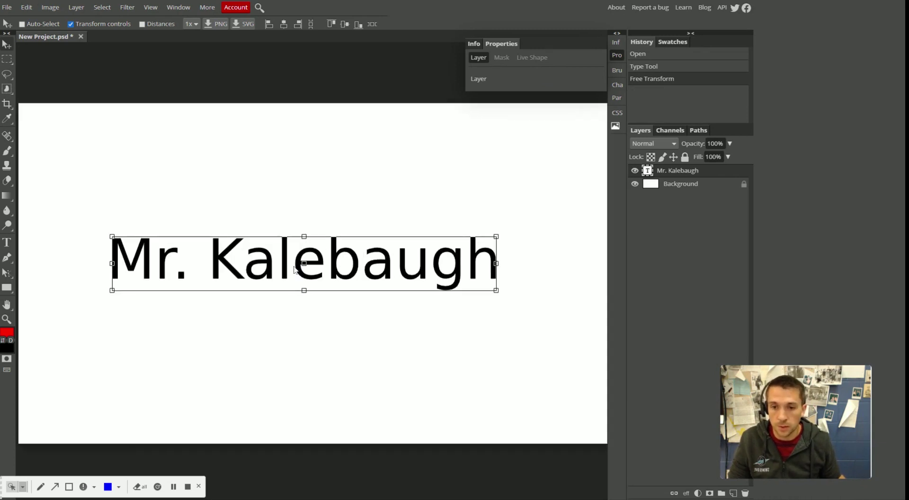
pyautogui.scroll(2, 284, 266)
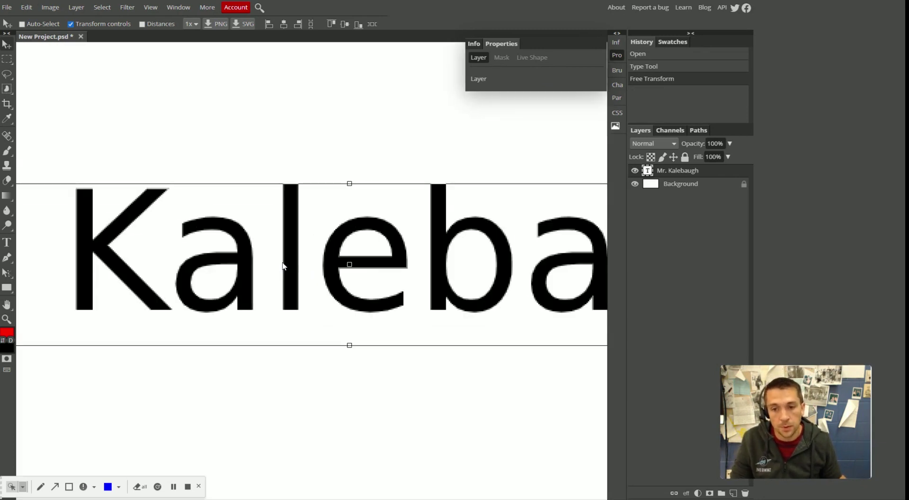
pyautogui.scroll(-5, 284, 266)
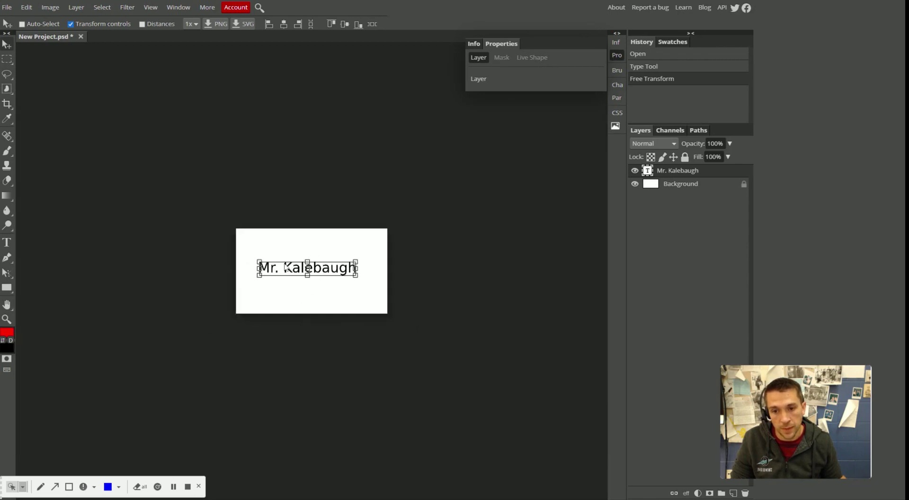
pyautogui.scroll(6, 291, 269)
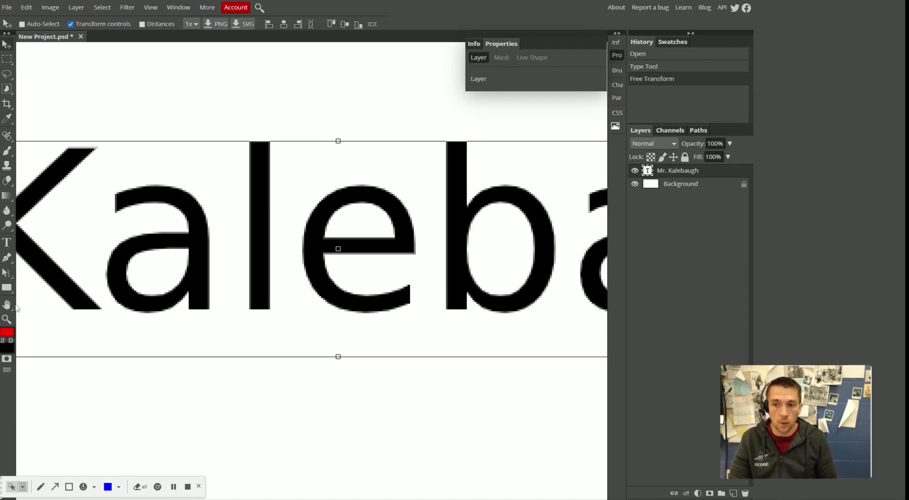
pyautogui.click(6, 321)
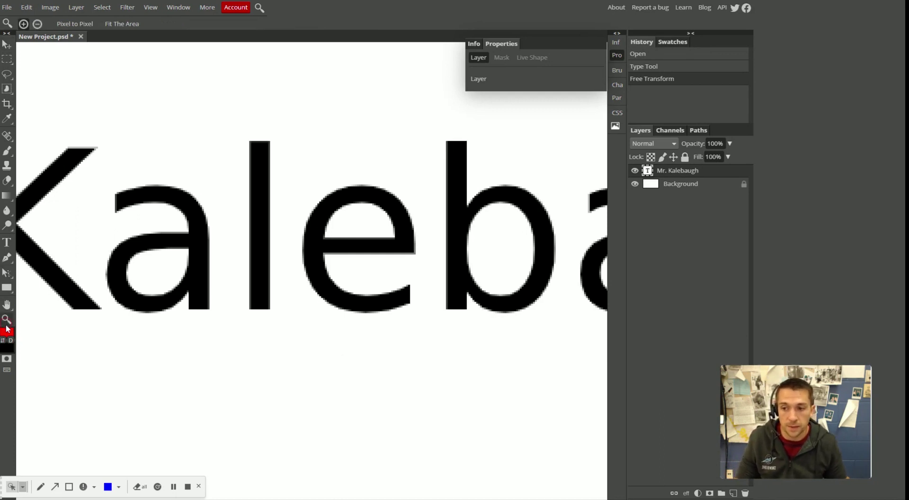
pyautogui.click(398, 182)
pyautogui.click(394, 228)
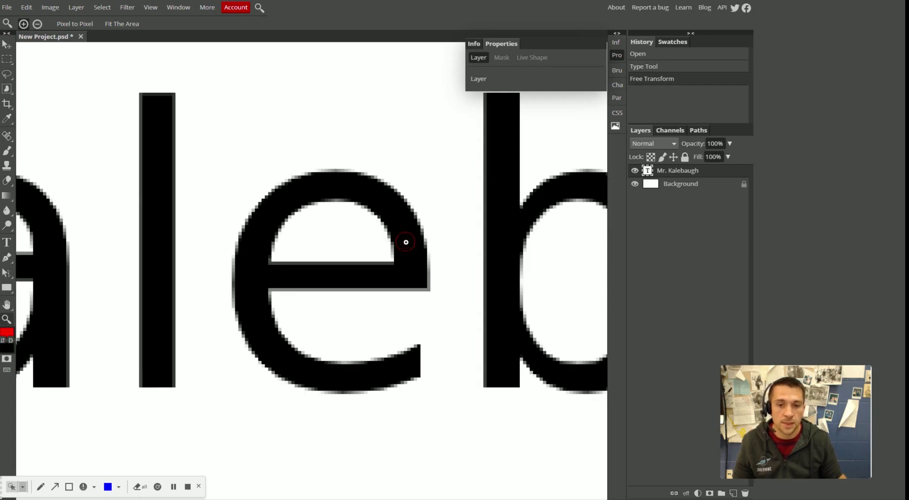
pyautogui.click(405, 241)
# Zoom back out step by step to a close-up of the word
pyautogui.keyDown('alt'); pyautogui.click(419, 227); pyautogui.keyUp('alt')
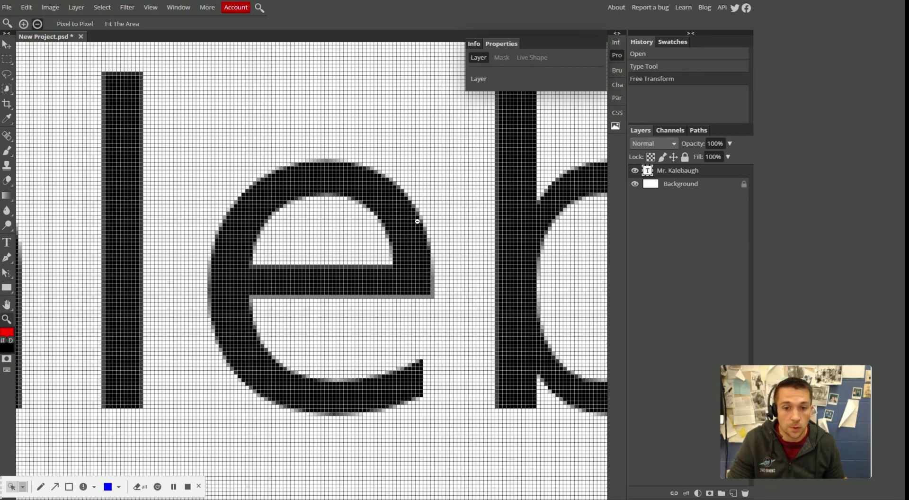
pyautogui.keyDown('alt'); pyautogui.click(423, 221); pyautogui.keyUp('alt')
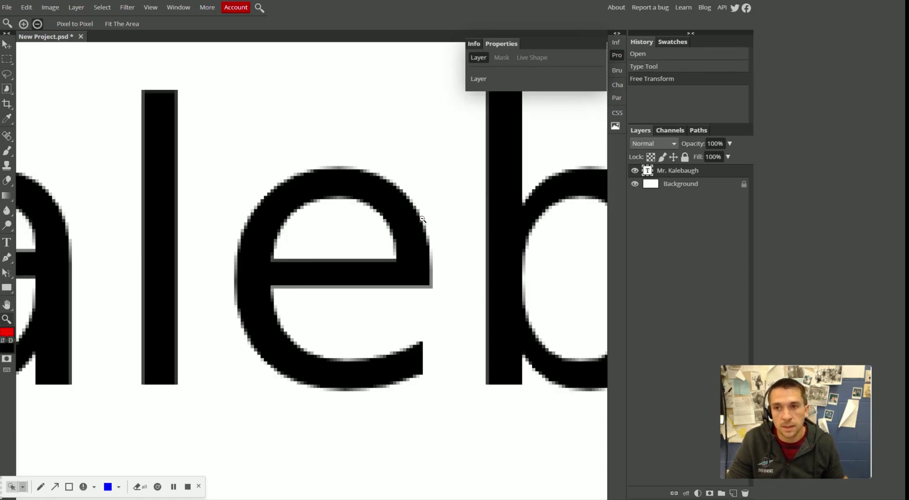
pyautogui.keyDown('alt'); pyautogui.click(424, 220); pyautogui.keyUp('alt')
pyautogui.keyDown('alt'); pyautogui.click(425, 216); pyautogui.keyUp('alt')
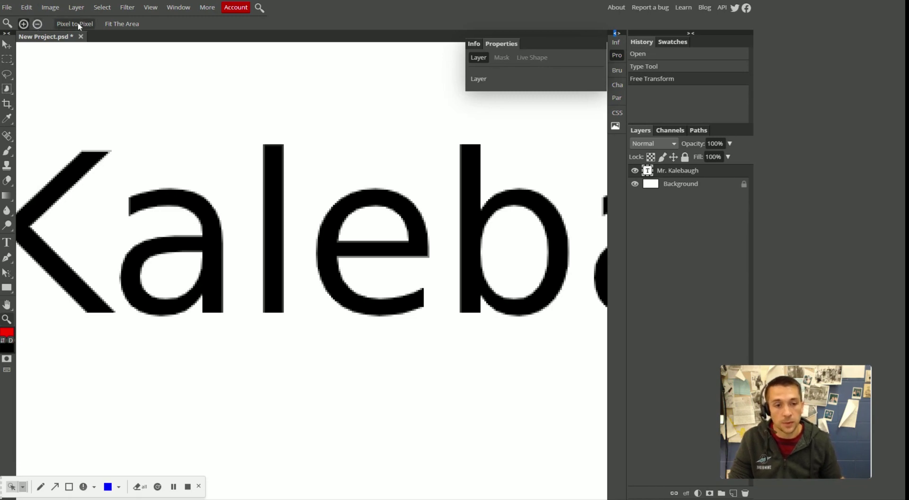
# Fit the image on screen, view it at actual pixels, zoom out twice, then zoom back in
pyautogui.click(123, 23)
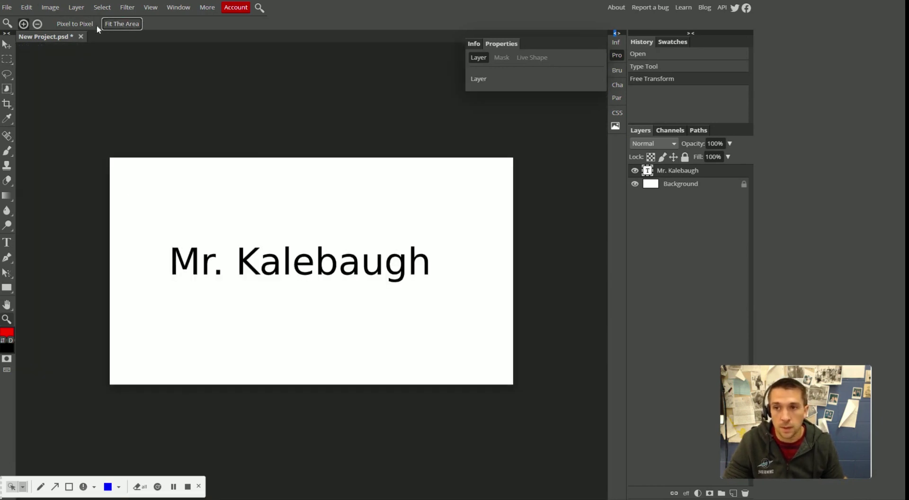
pyautogui.click(76, 24)
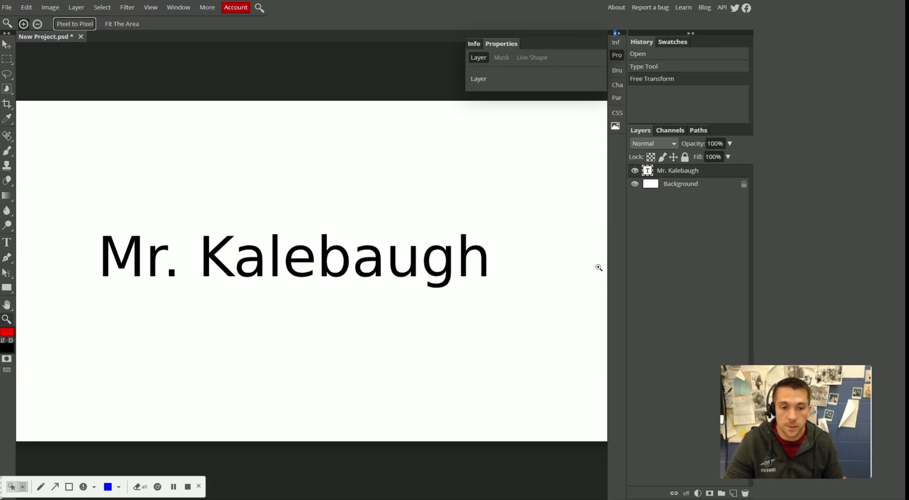
pyautogui.click(37, 24)
pyautogui.click(181, 157)
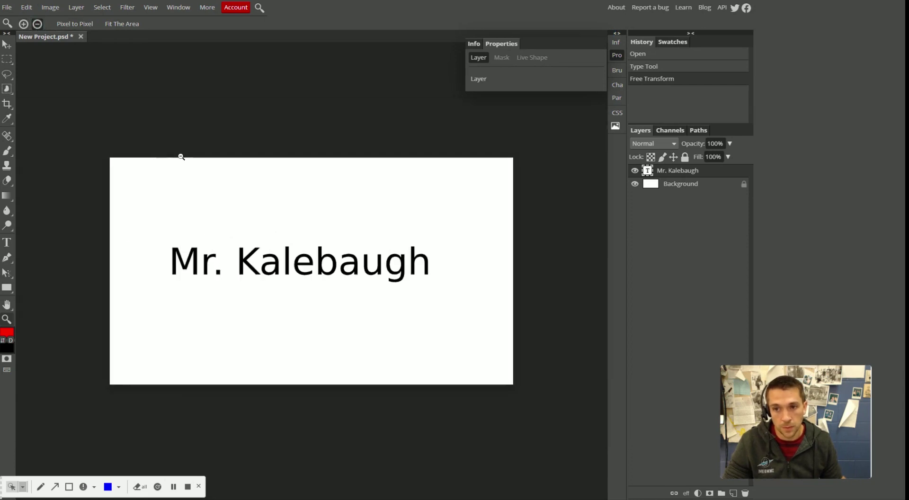
pyautogui.click(224, 194)
pyautogui.click(23, 23)
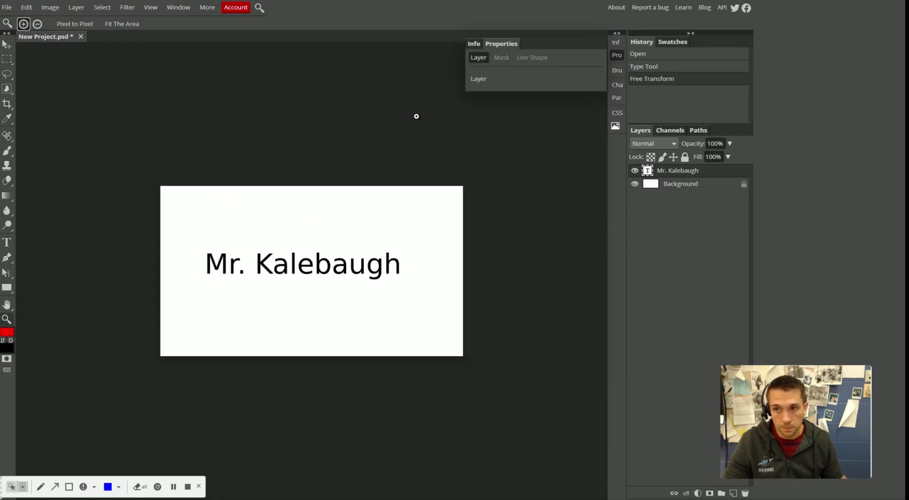
pyautogui.click(287, 238)
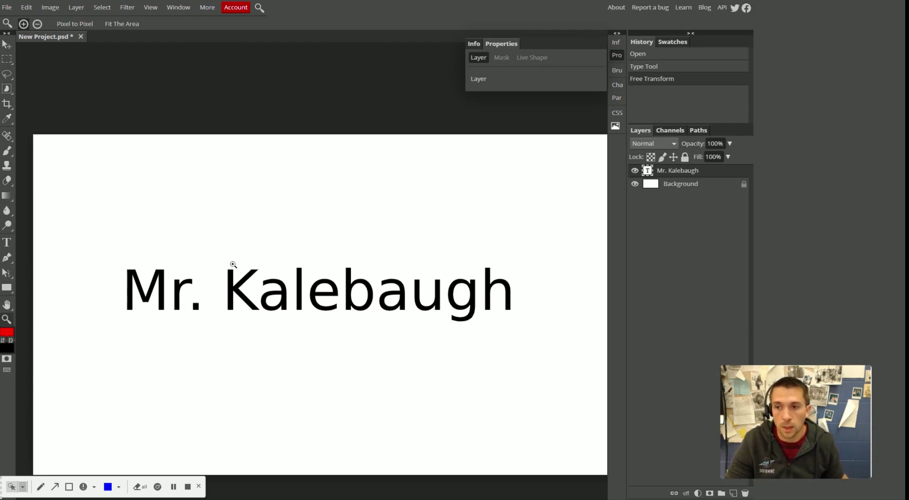
# Pan to the text, zoom in to the pixel grid, then zoom back out to the whole canvas
pyautogui.moveTo(379, 333); pyautogui.dragTo(339, 265)
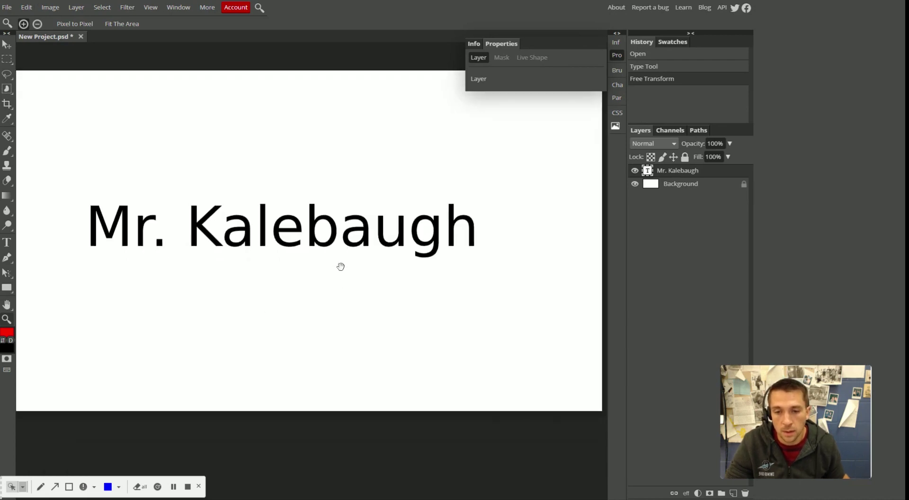
pyautogui.click(231, 191)
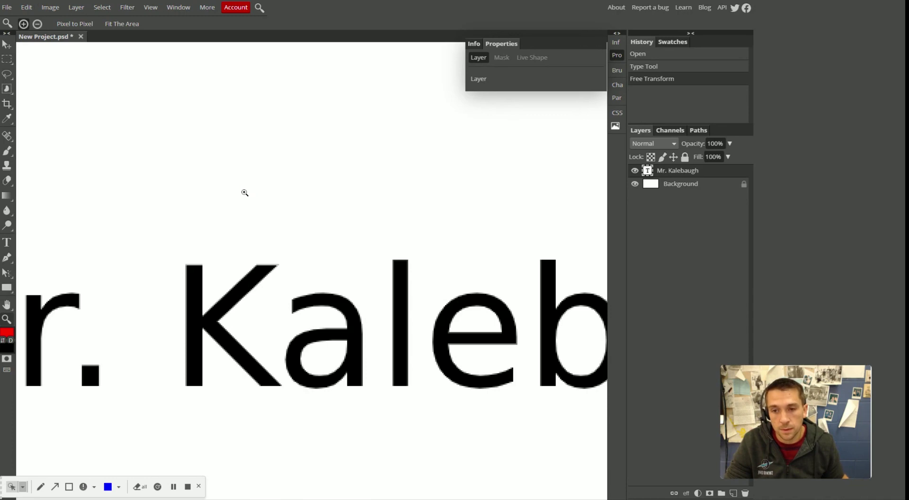
pyautogui.click(274, 197)
pyautogui.click(361, 195)
pyautogui.click(363, 195)
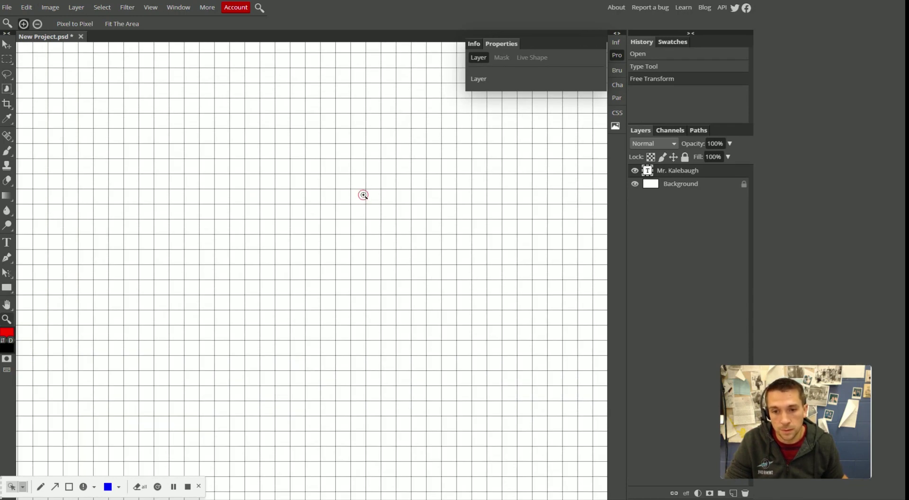
pyautogui.keyDown('alt'); pyautogui.click(241, 194); pyautogui.keyUp('alt')
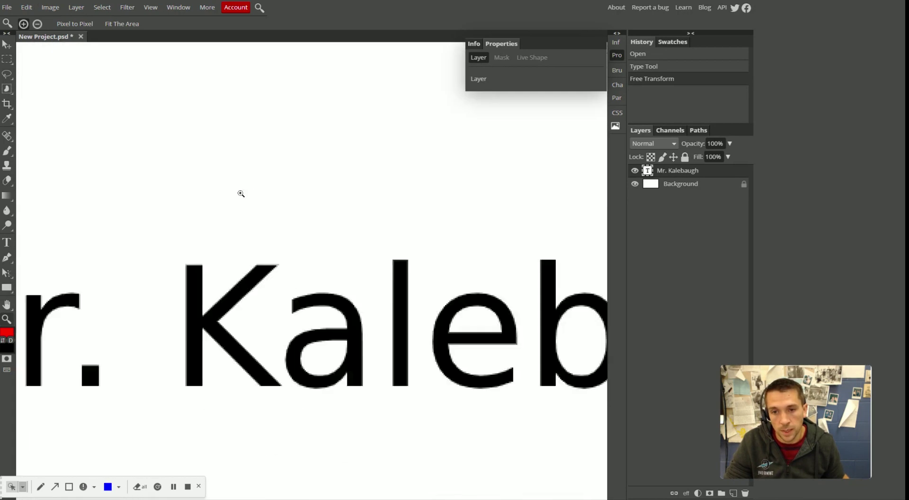
pyautogui.keyDown('alt'); pyautogui.click(191, 198); pyautogui.keyUp('alt')
pyautogui.click(191, 199)
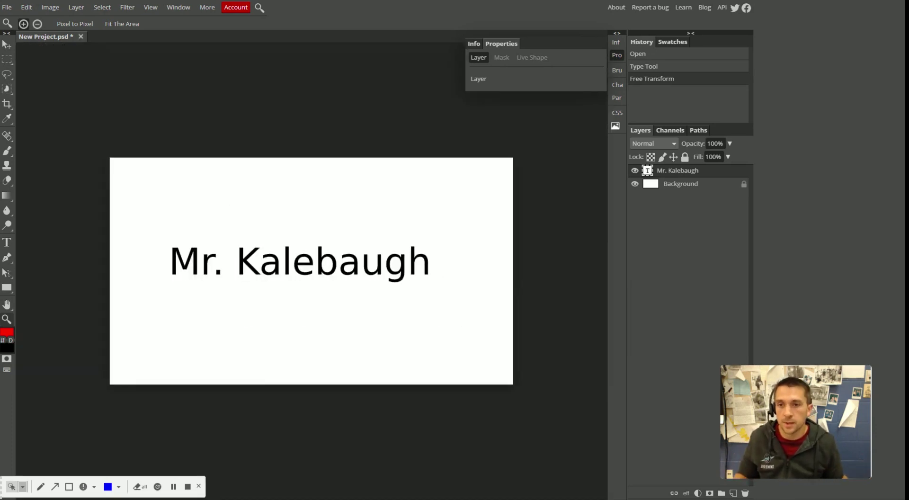
# Browse the Window and View menus, then zoom in on the name text with the Zoom tool
pyautogui.click(172, 7)
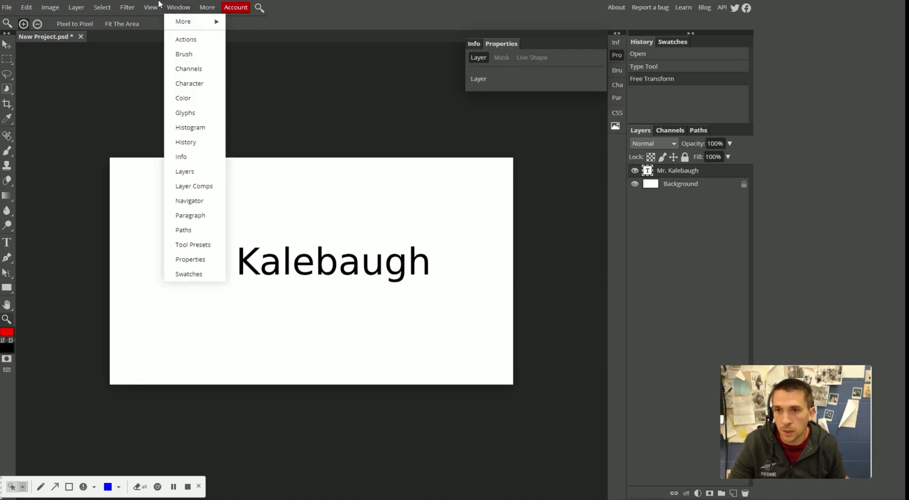
pyautogui.moveTo(150, 7)
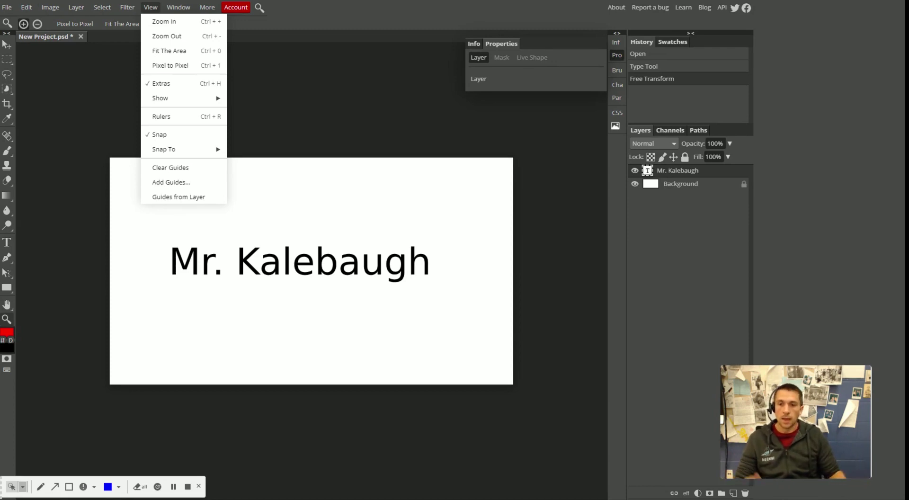
pyautogui.moveTo(178, 7)
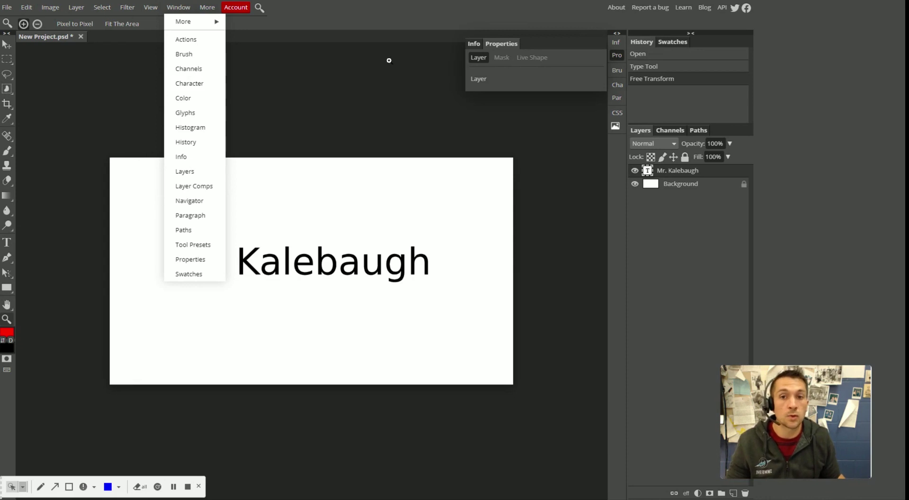
pyautogui.click(387, 25)
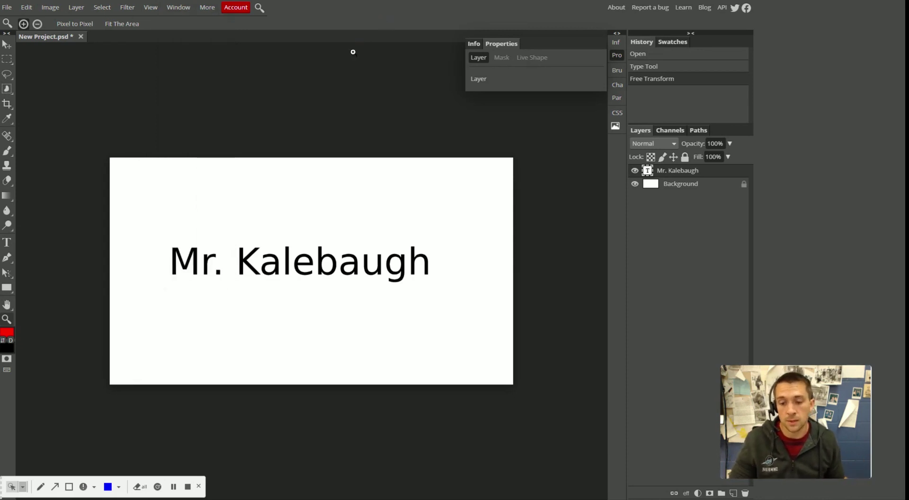
pyautogui.click(282, 264)
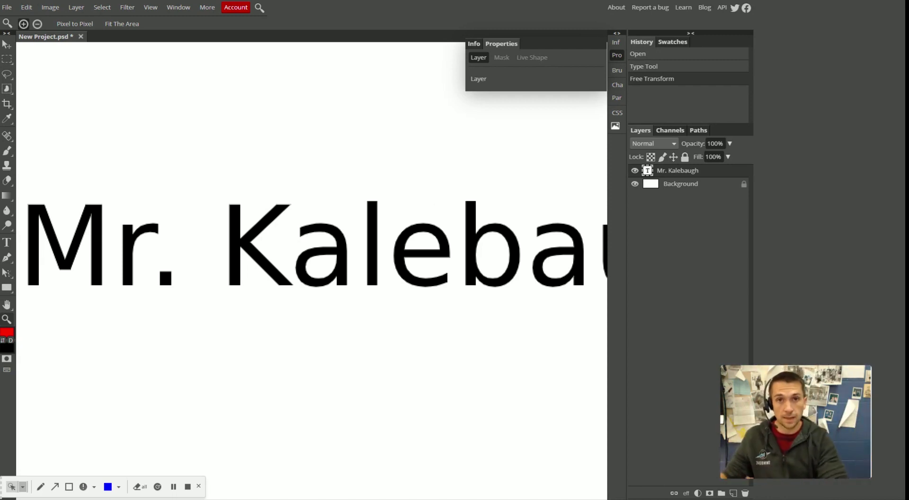
# Zoom out to the full image, choose the Hand tool, scroll in, and pan across the letters
pyautogui.keyDown('alt'); pyautogui.click(187, 227); pyautogui.keyUp('alt')
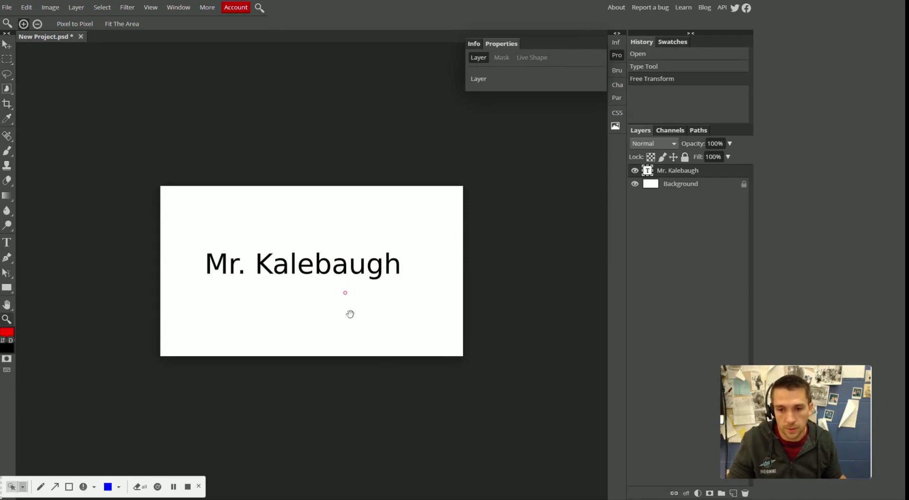
pyautogui.click(7, 306)
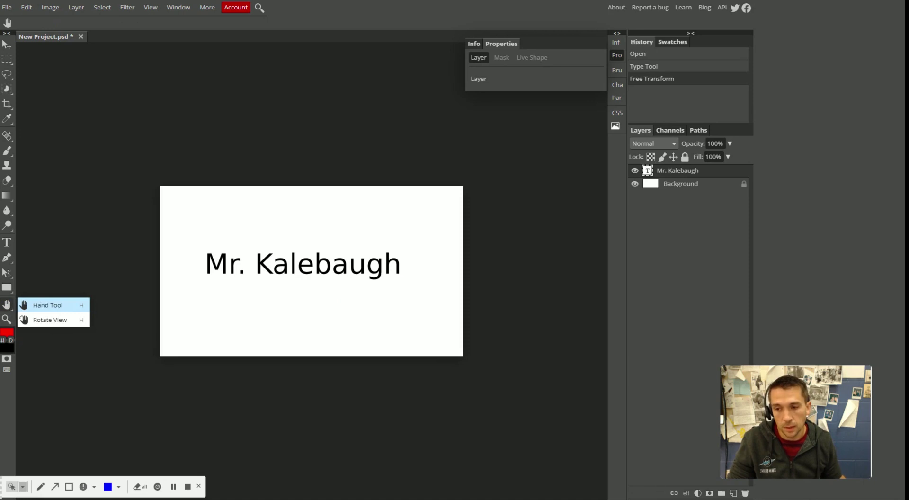
pyautogui.click(36, 305)
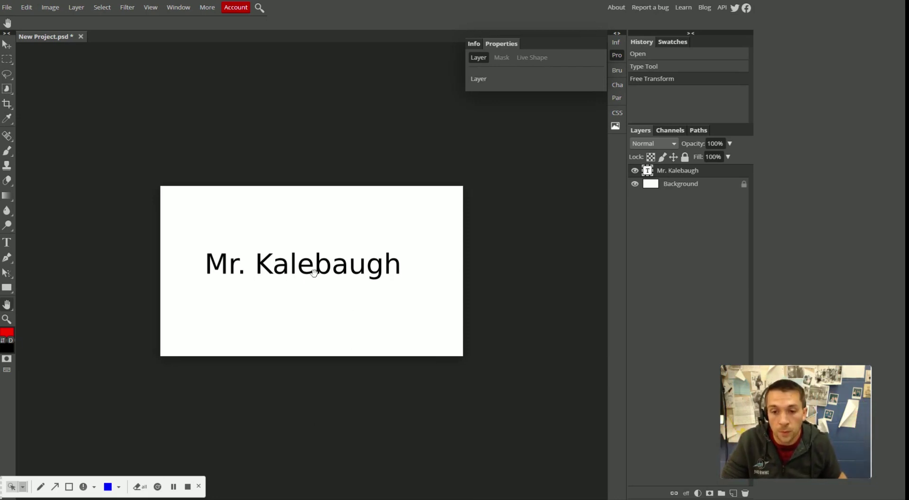
pyautogui.scroll(5, 284, 262)
pyautogui.scroll(1, 284, 263)
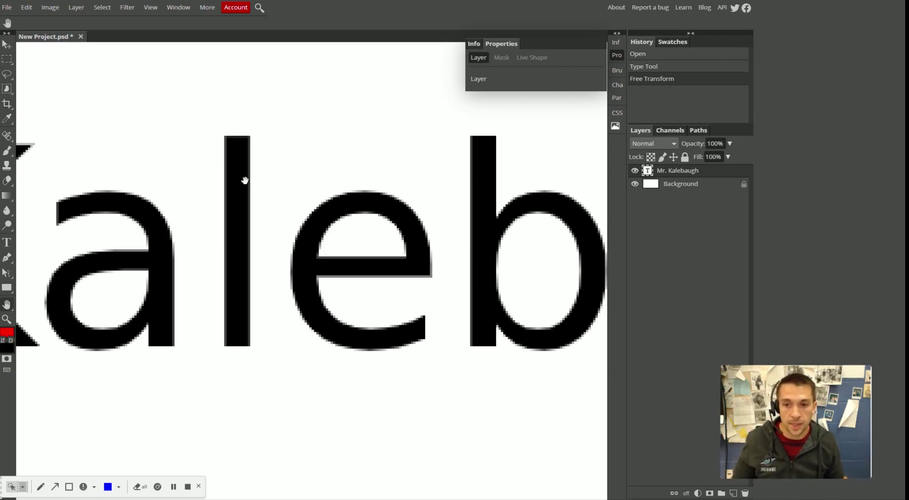
pyautogui.moveTo(375, 142); pyautogui.dragTo(531, 113)
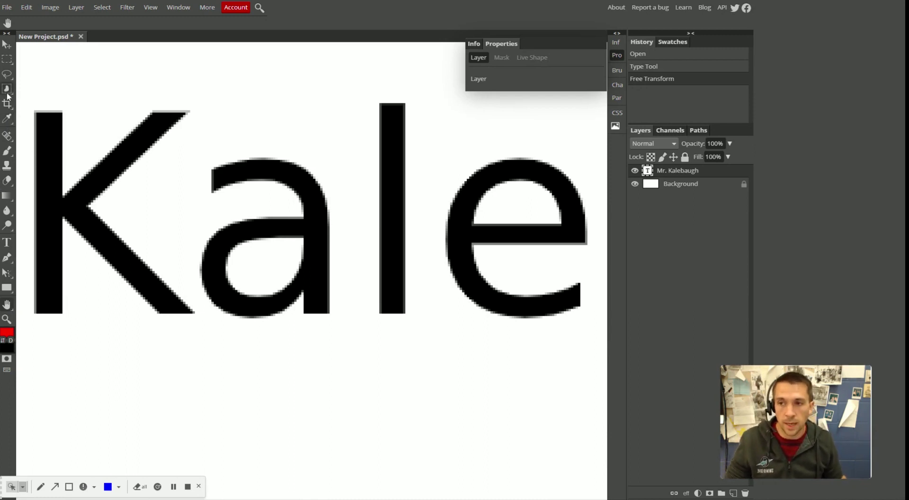
# Brush a thick red stroke across 'Kale', shift the view left, then undo that stroke
pyautogui.click(6, 151)
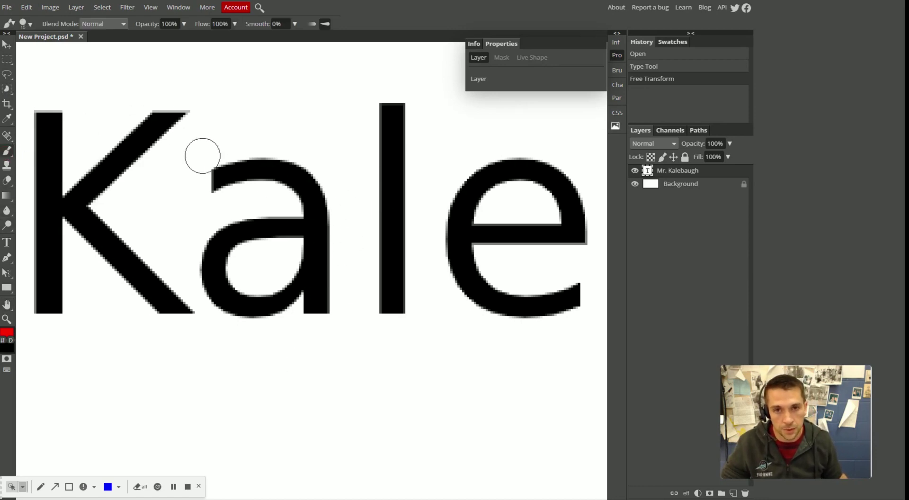
pyautogui.moveTo(205, 158)
pyautogui.mouseDown()
pyautogui.moveTo(279, 139)
pyautogui.moveTo(300, 155)
pyautogui.moveTo(336, 190)
pyautogui.moveTo(368, 301)
pyautogui.moveTo(447, 357)
pyautogui.moveTo(554, 348)
pyautogui.moveTo(540, 222)
pyautogui.moveTo(551, 189)
pyautogui.moveTo(593, 144)
pyautogui.mouseUp()
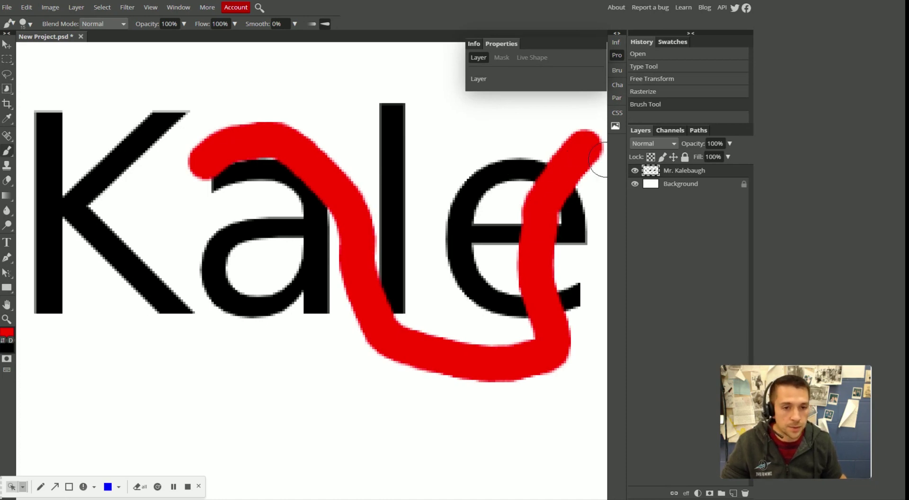
pyautogui.scroll(-3, 516, 242)
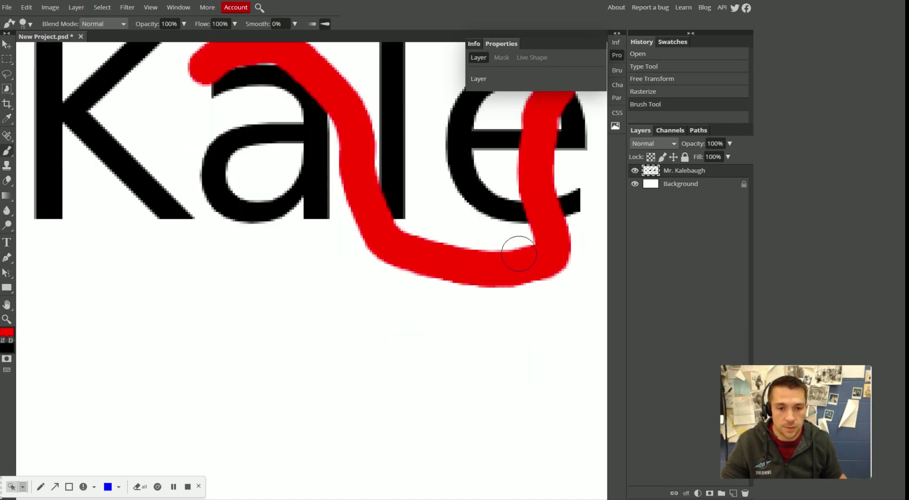
pyautogui.scroll(3, 518, 254)
pyautogui.scroll(-1, 514, 248)
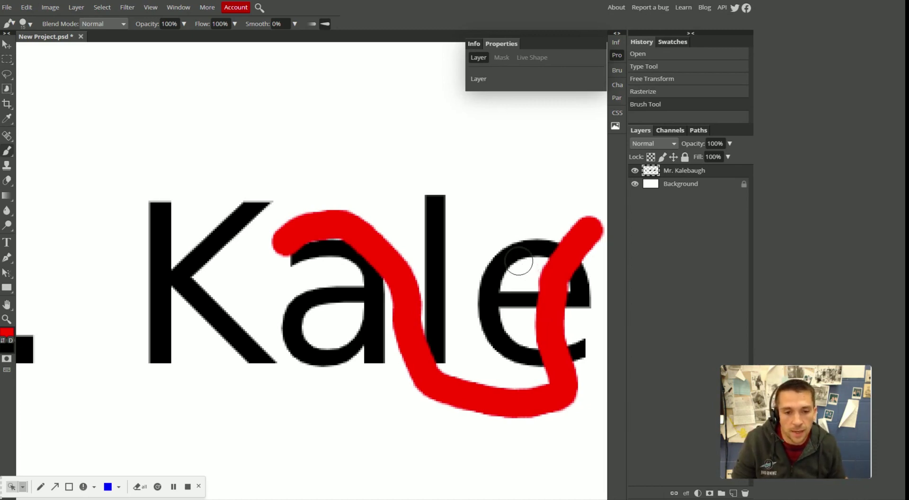
pyautogui.moveTo(549, 264)
pyautogui.mouseDown()
pyautogui.moveTo(381, 242)
pyautogui.moveTo(158, 243)
pyautogui.mouseUp()
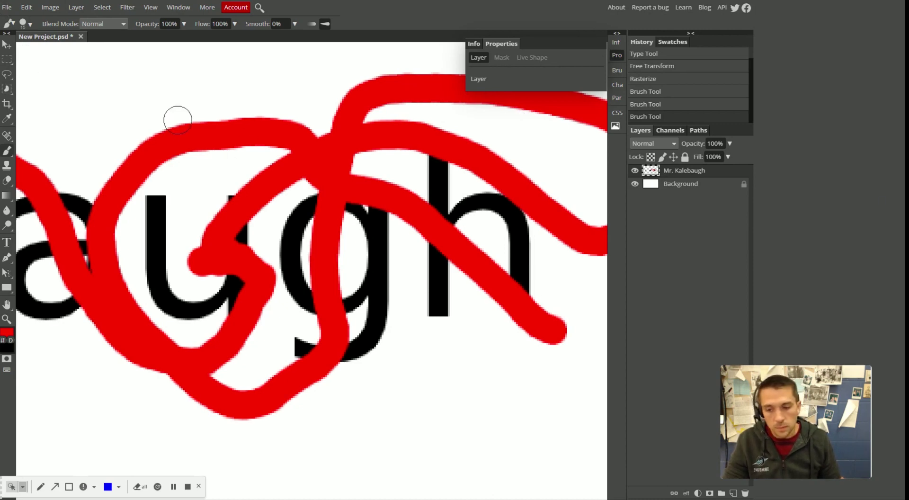
pyautogui.hotkey('ctrl', 'z')
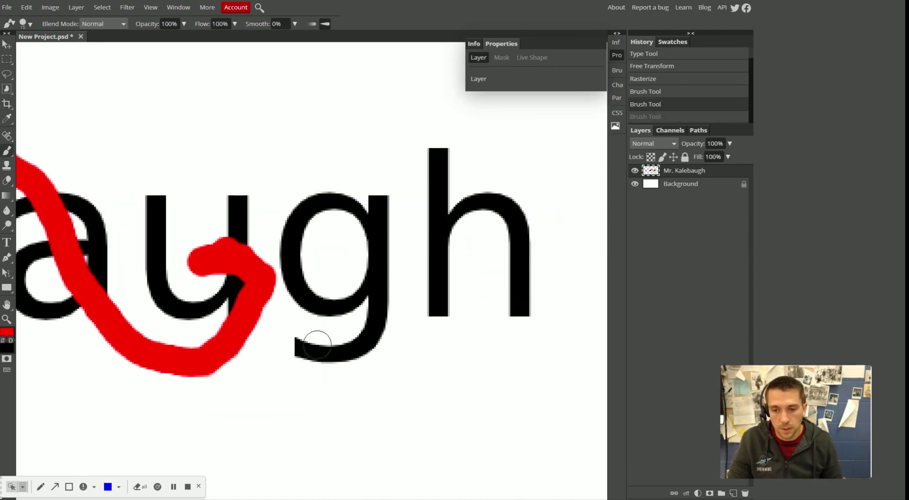
# Zoom out, undo the two remaining red strokes, and display the Edit menu's Undo/Redo commands
pyautogui.scroll(-4, 310, 343)
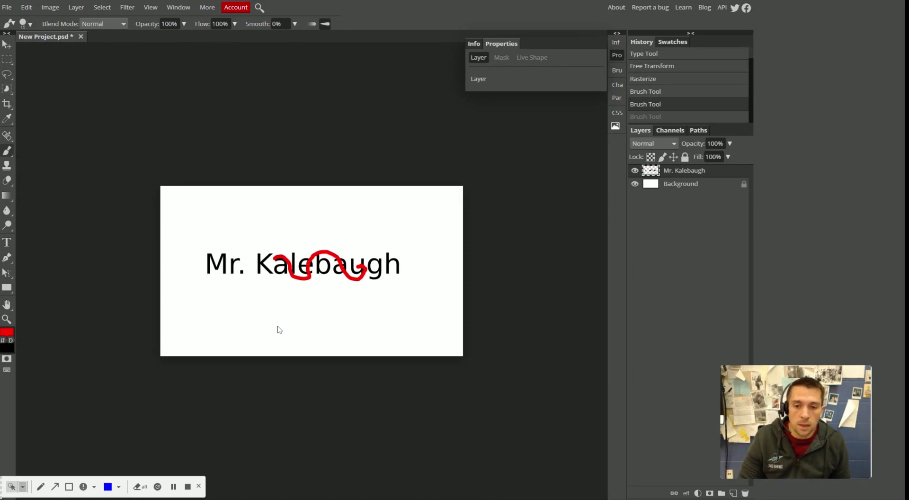
pyautogui.hotkey('ctrl', 'z')
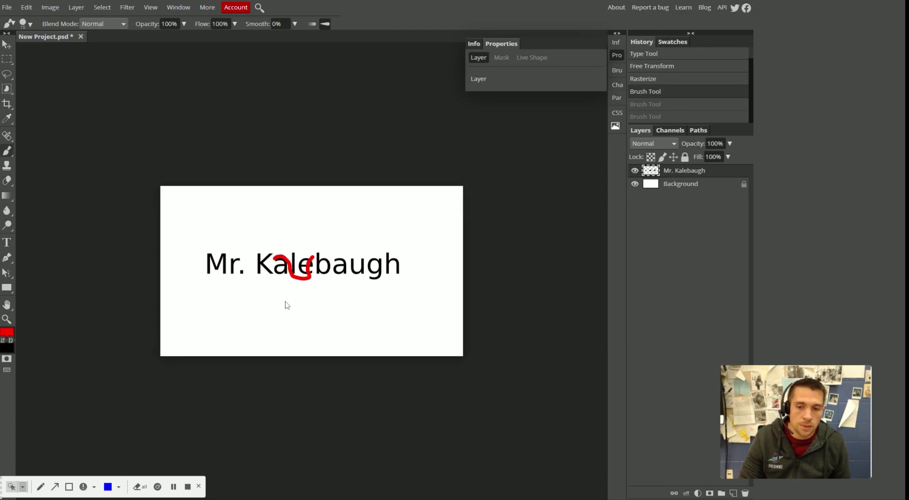
pyautogui.hotkey('ctrl', 'z')
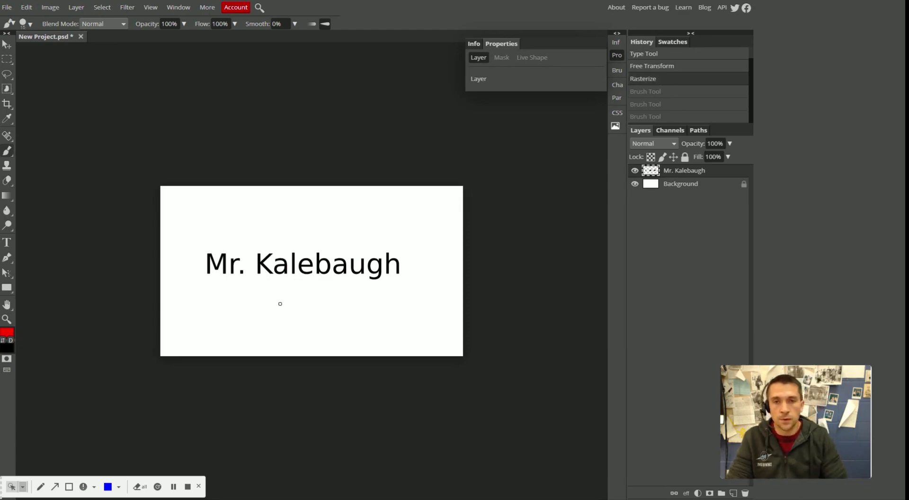
pyautogui.click(32, 9)
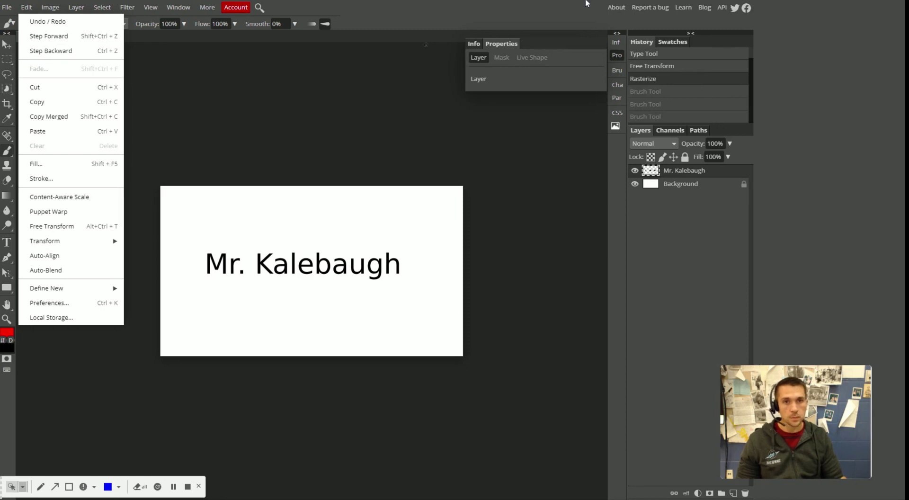
pyautogui.click(433, 15)
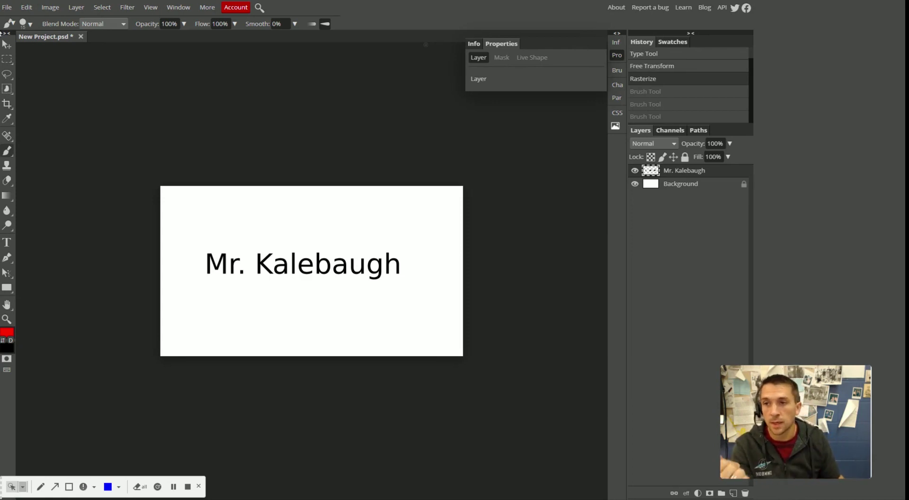
# Save the document as the PSD file New Project.psd
pyautogui.click(7, 7)
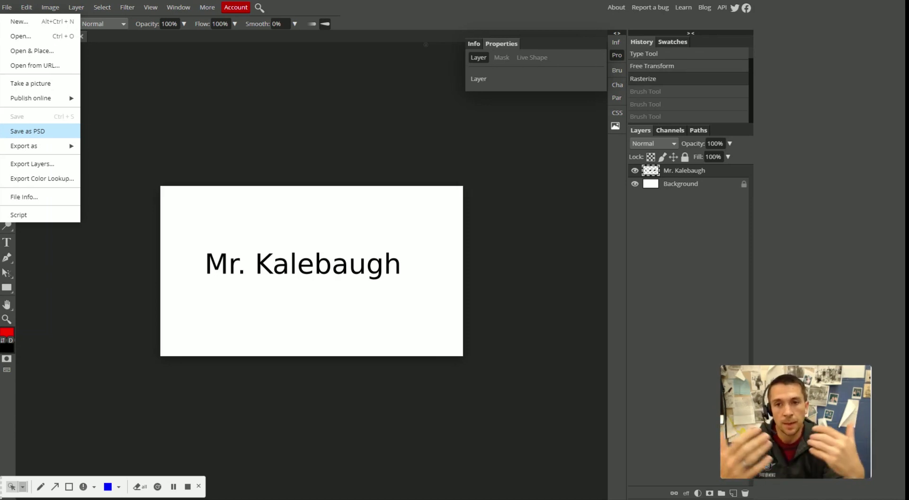
pyautogui.click(27, 131)
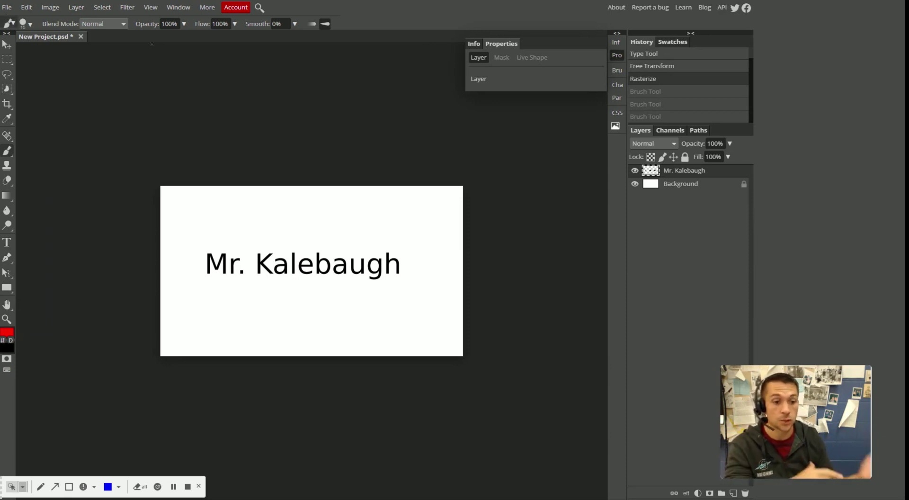
pyautogui.click(7, 7)
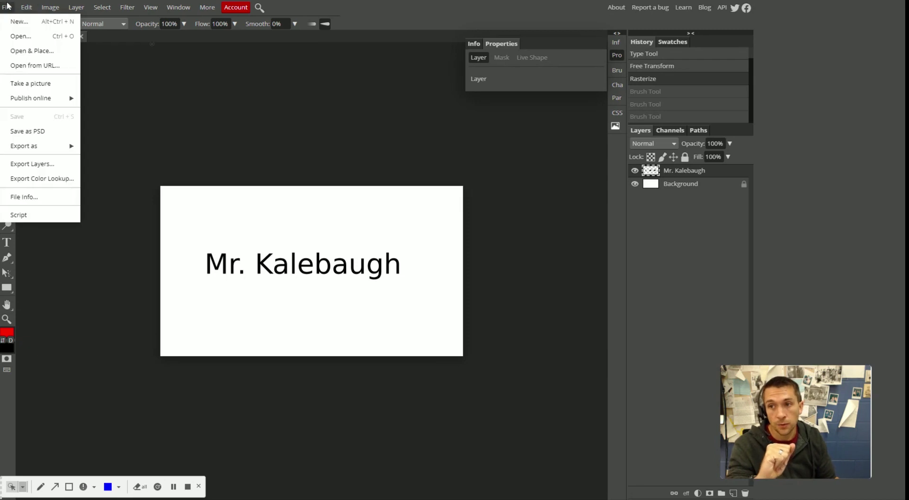
pyautogui.click(28, 131)
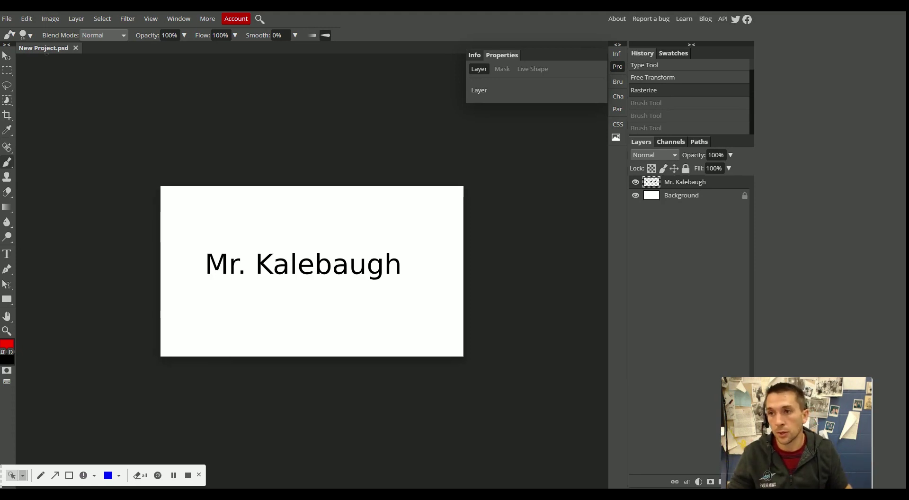
# Bring up the Export as list offering PNG, JPG, SVG, GIF and PDF
pyautogui.click(7, 18)
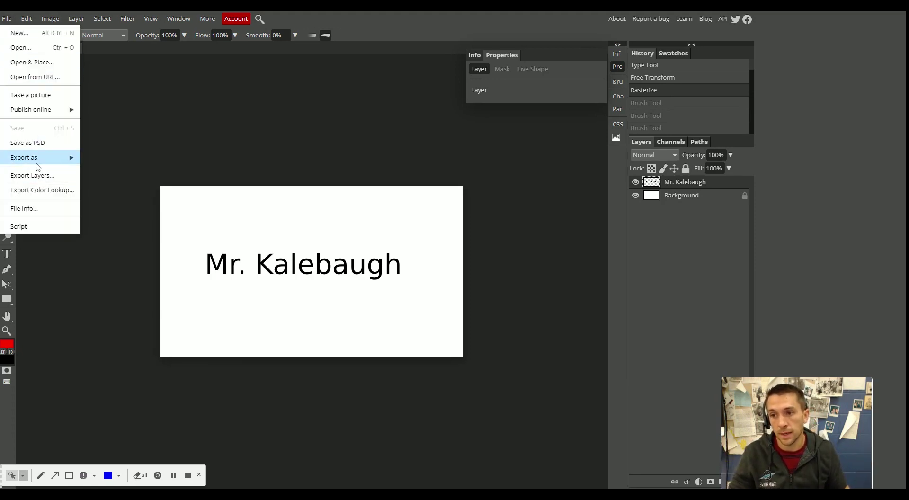
pyautogui.moveTo(33, 158)
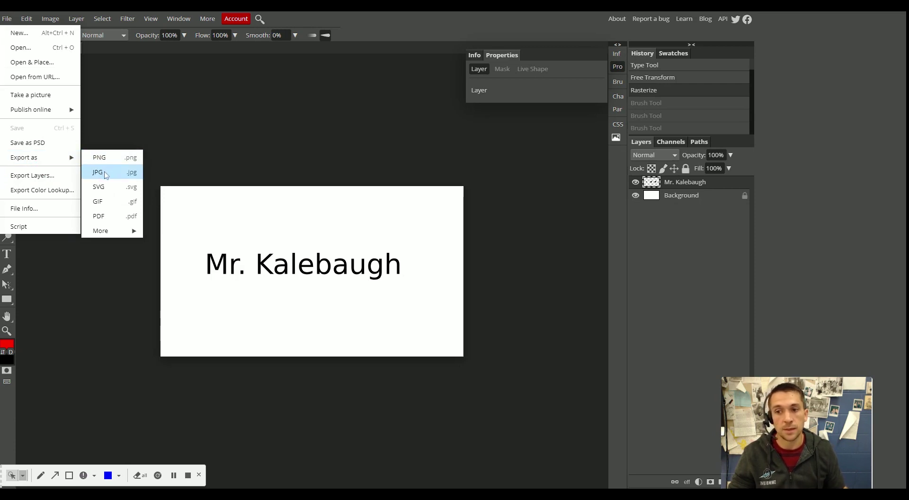